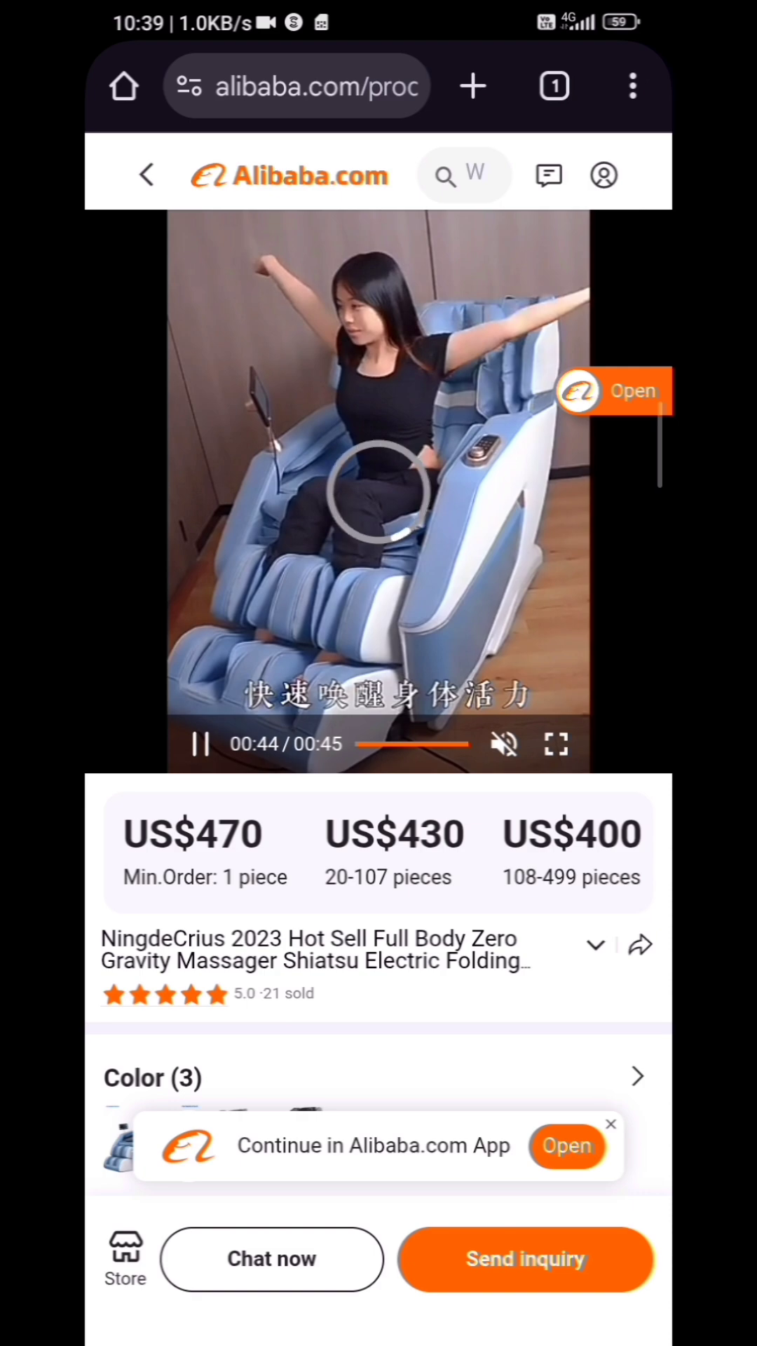
{"action": "scroll", "coordinate": [379, 674], "scroll_direction": "down", "scroll_amount": 1}
{"action": "scroll", "coordinate": [378, 673], "scroll_direction": "up", "scroll_amount": 1}
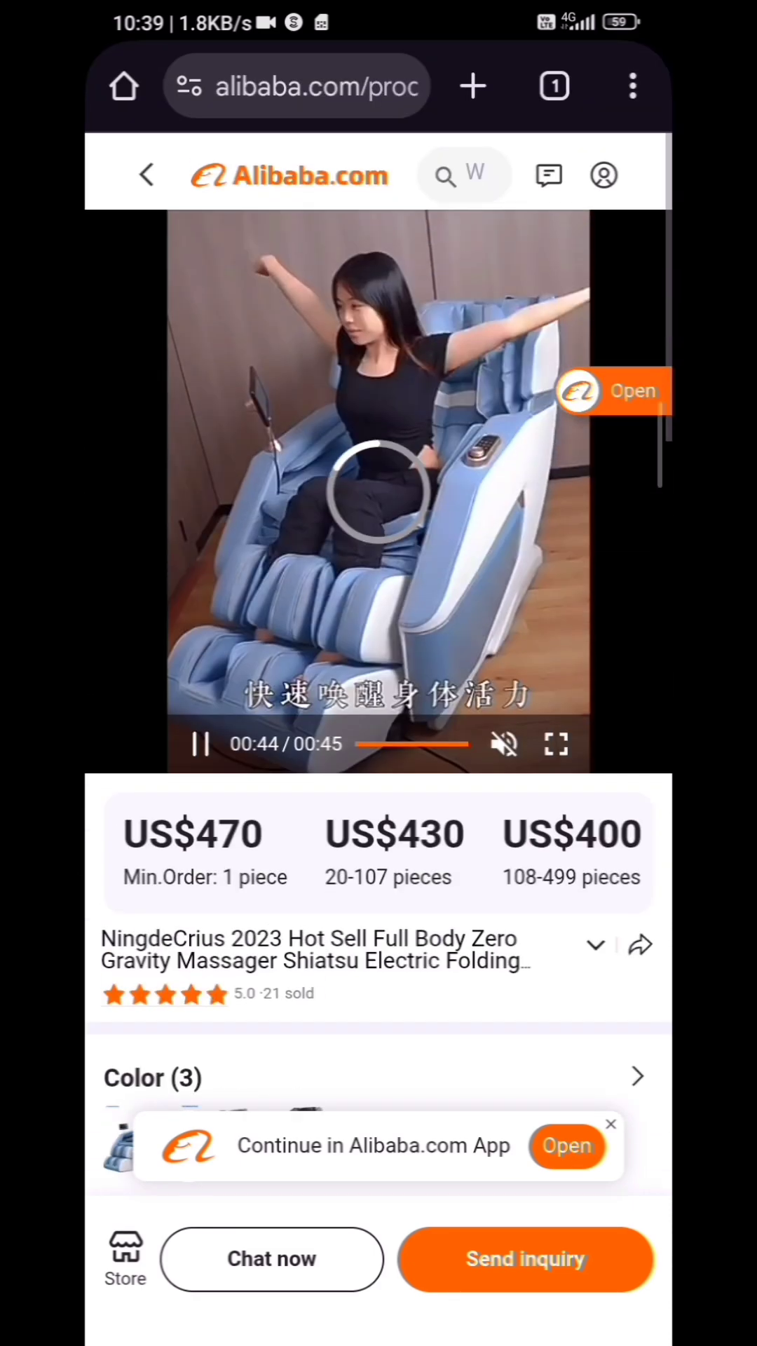
- Load google.com in a new tab and bookmark it to Mobile bookmarks
{"action": "left_click", "coordinate": [473, 86]}
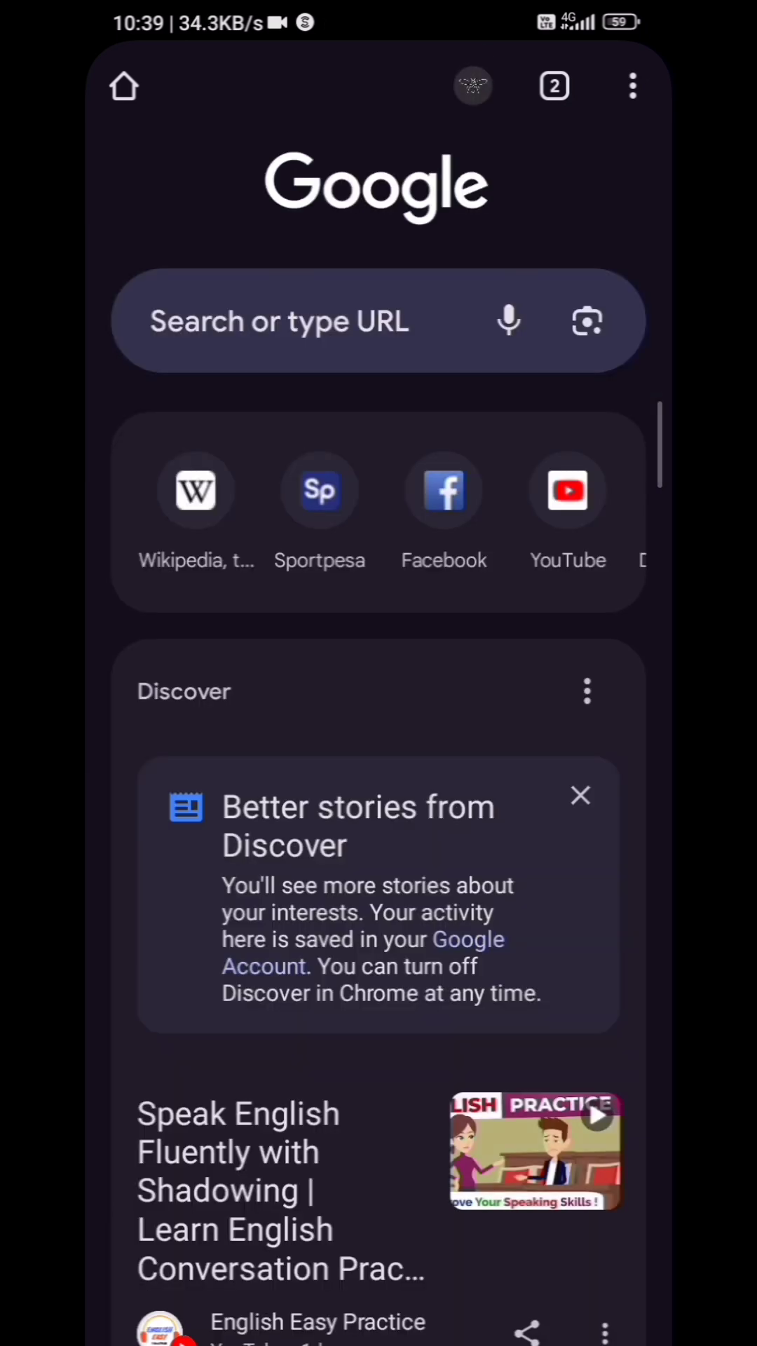
{"action": "left_click", "coordinate": [279, 321]}
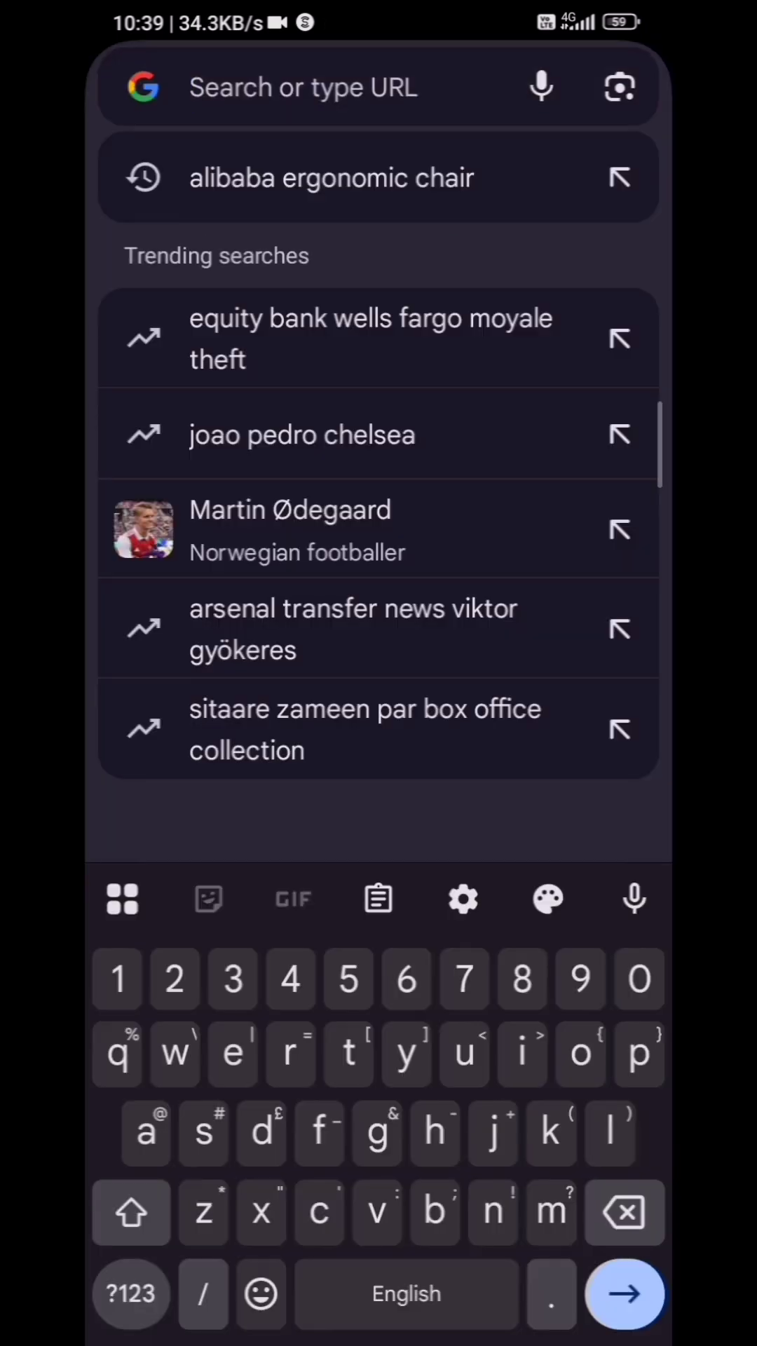
{"action": "type", "text": "google.com"}
{"action": "key", "text": "Return"}
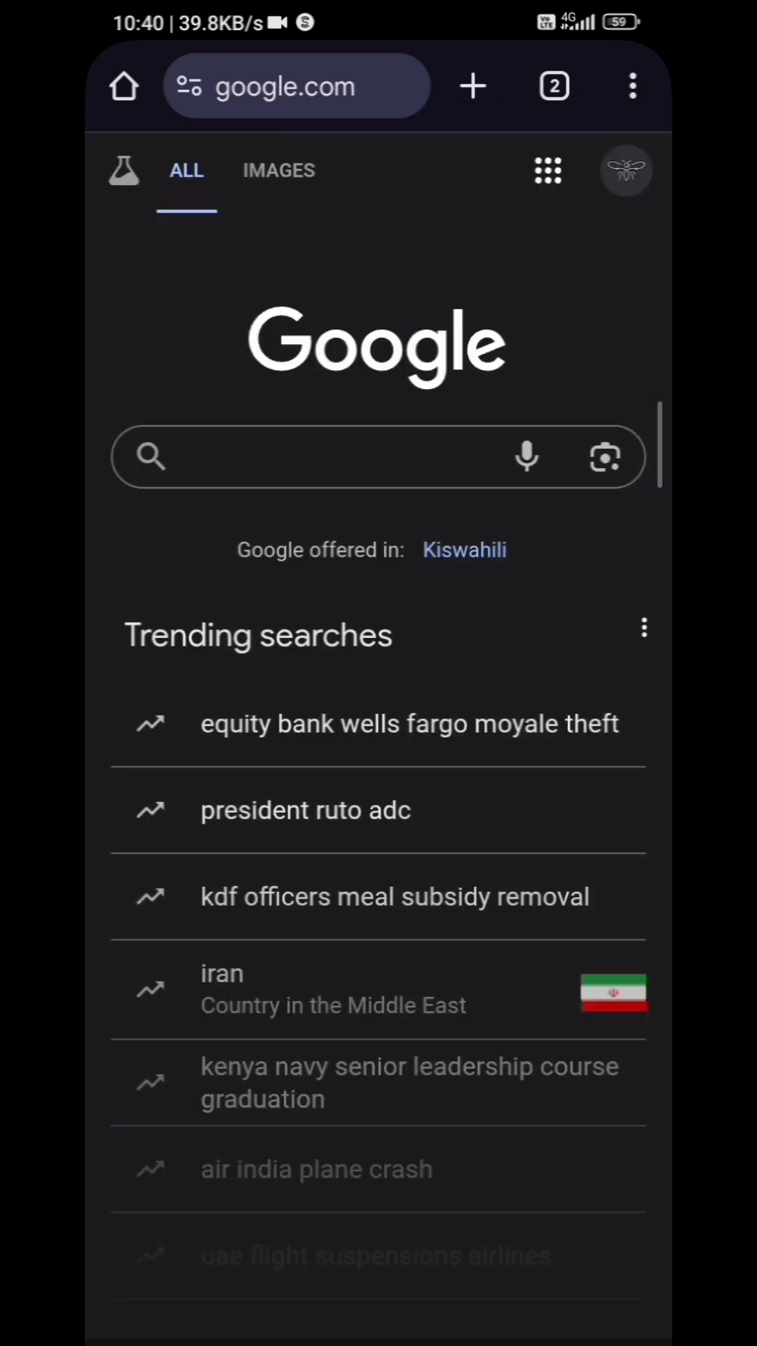
{"action": "left_click", "coordinate": [632, 86]}
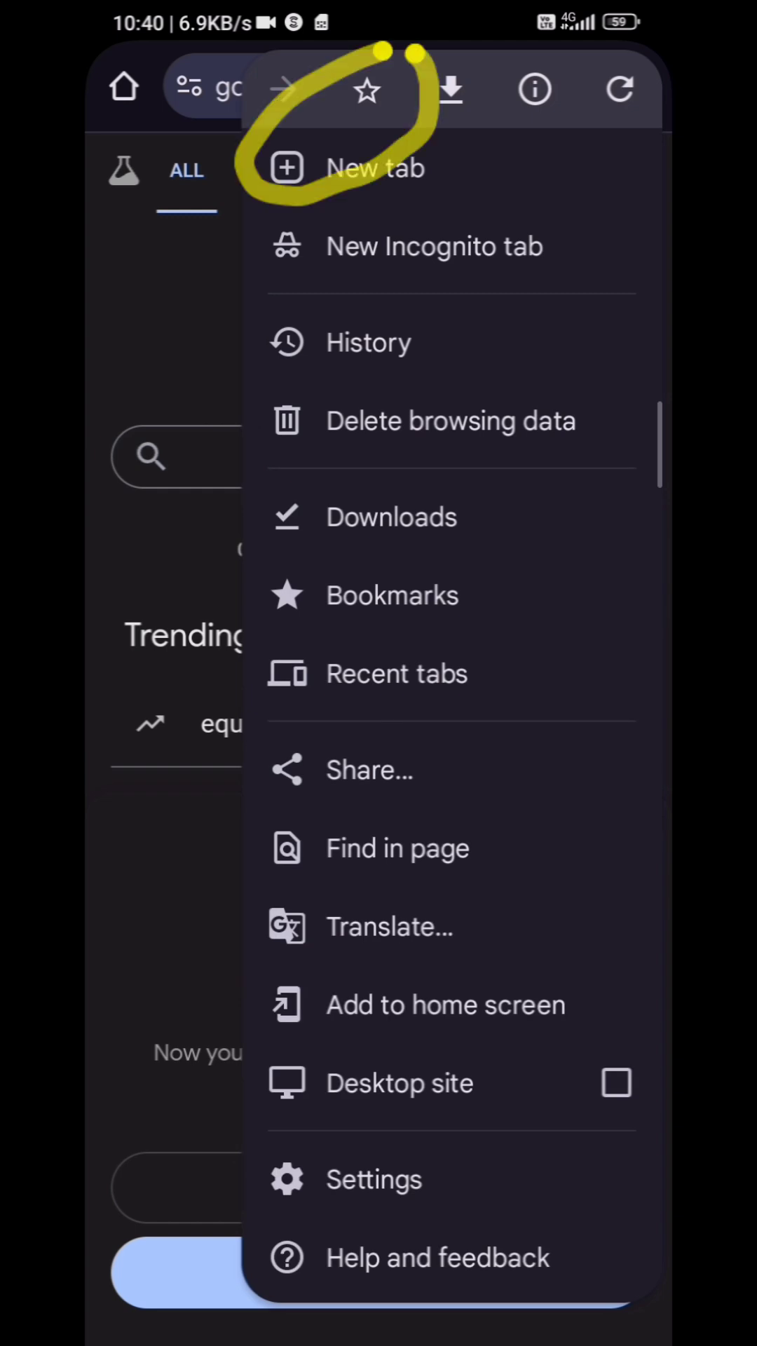
{"action": "left_click", "coordinate": [366, 90]}
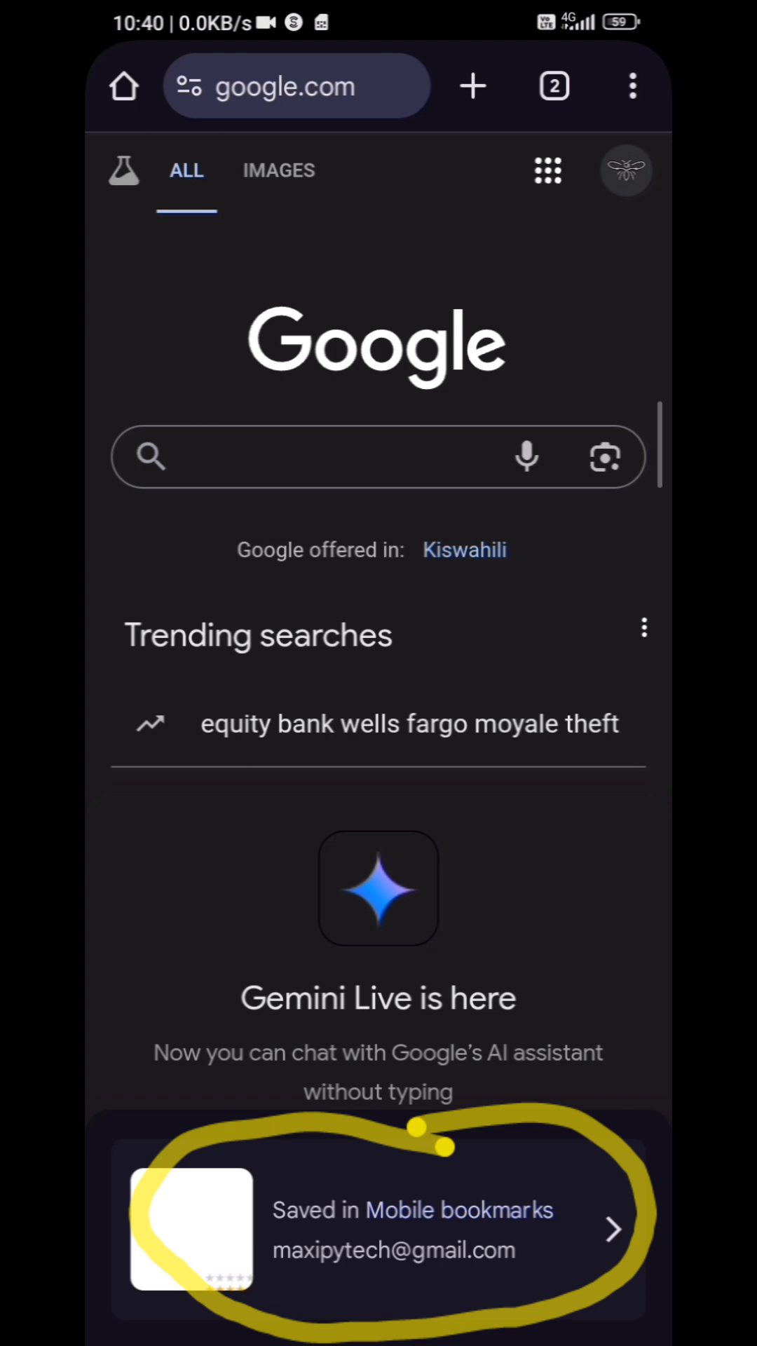
- Rename the Google bookmark to 'Code reveal' and begin erasing its URL
{"action": "left_click", "coordinate": [421, 1228]}
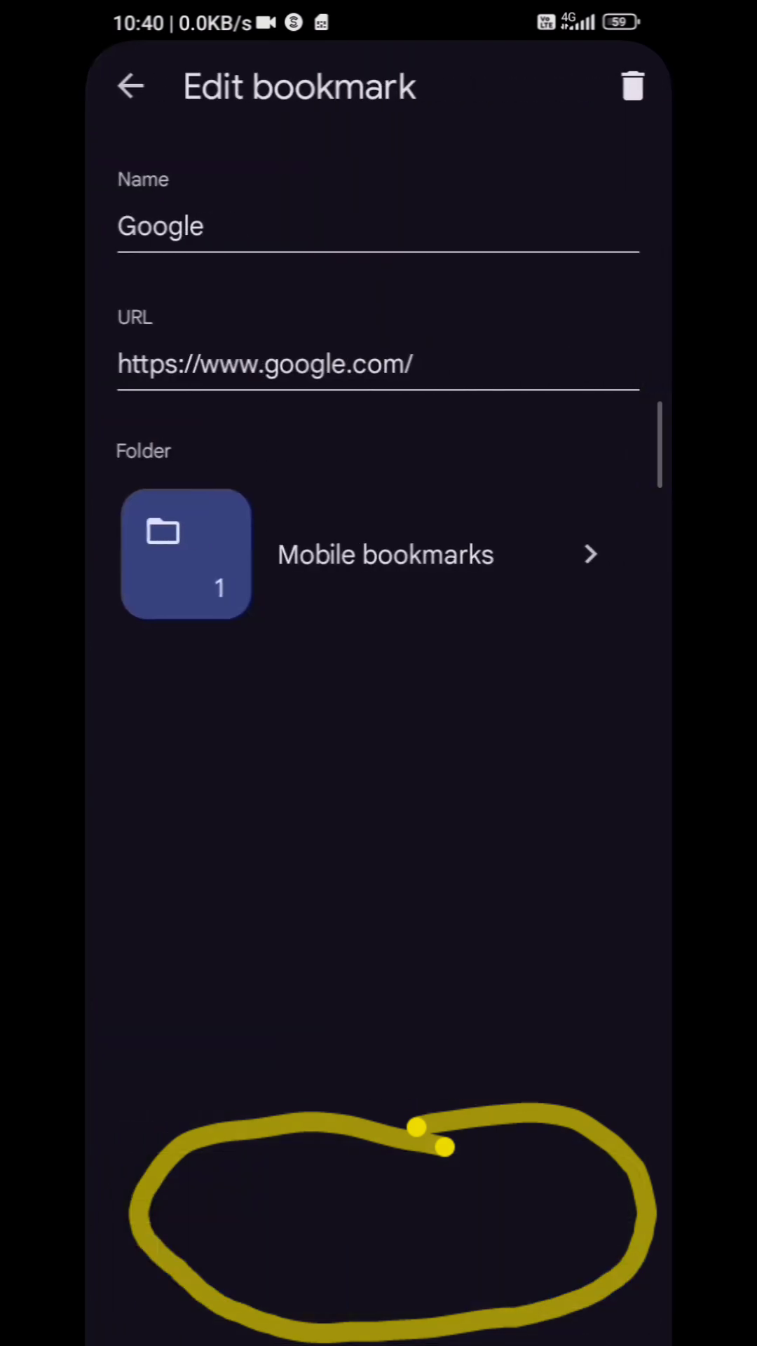
{"action": "left_click", "coordinate": [205, 227]}
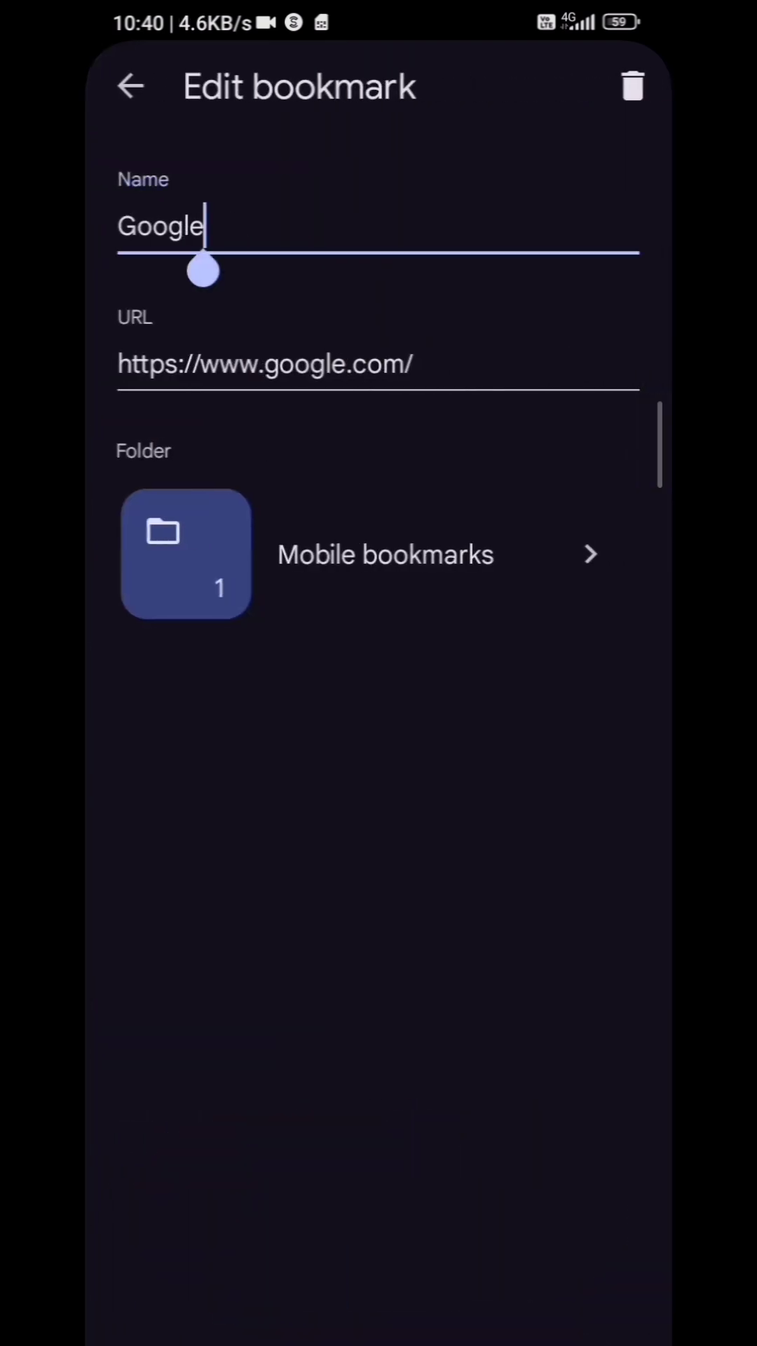
{"action": "key", "text": "BackSpace"}
{"action": "key", "text": "BackSpace"}
{"action": "key", "text": "BackSpace"}
{"action": "key", "text": "BackSpace"}
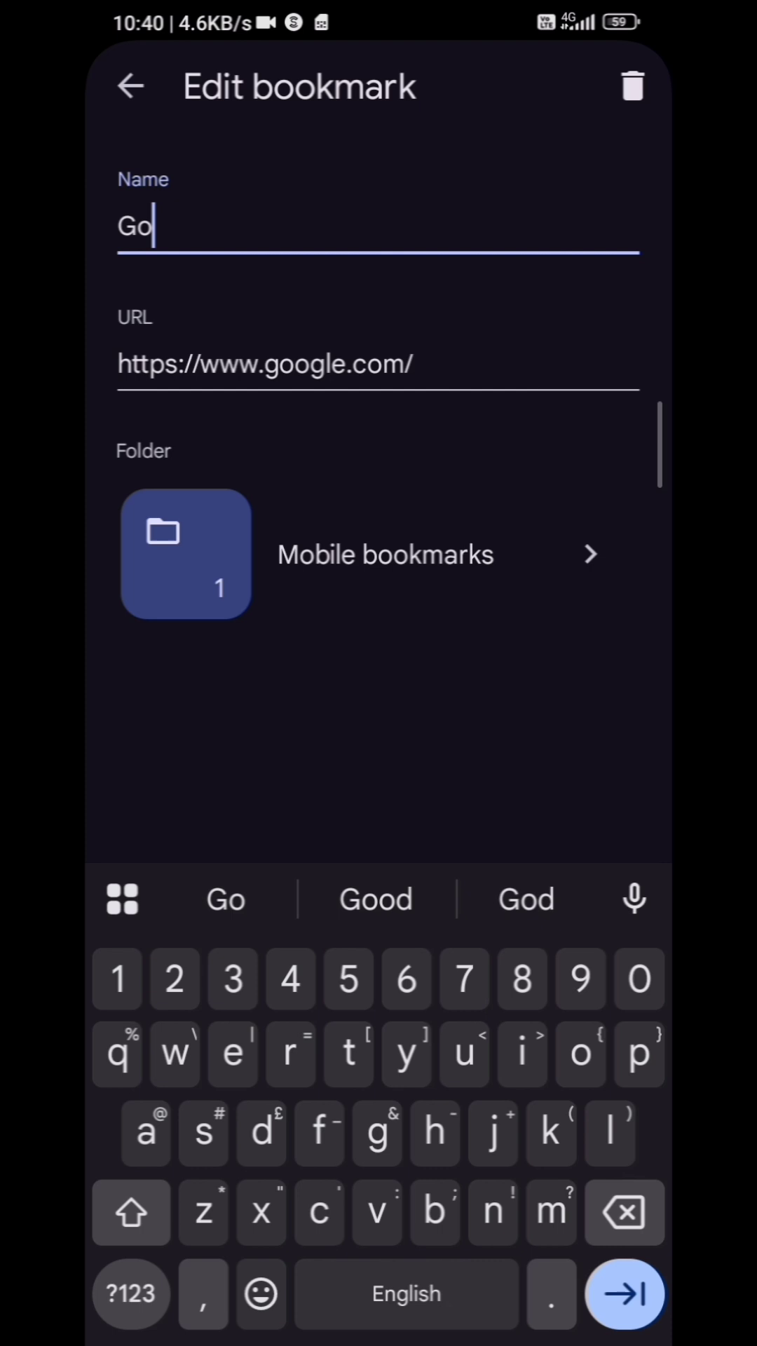
{"action": "key", "text": "BackSpace"}
{"action": "key", "text": "BackSpace"}
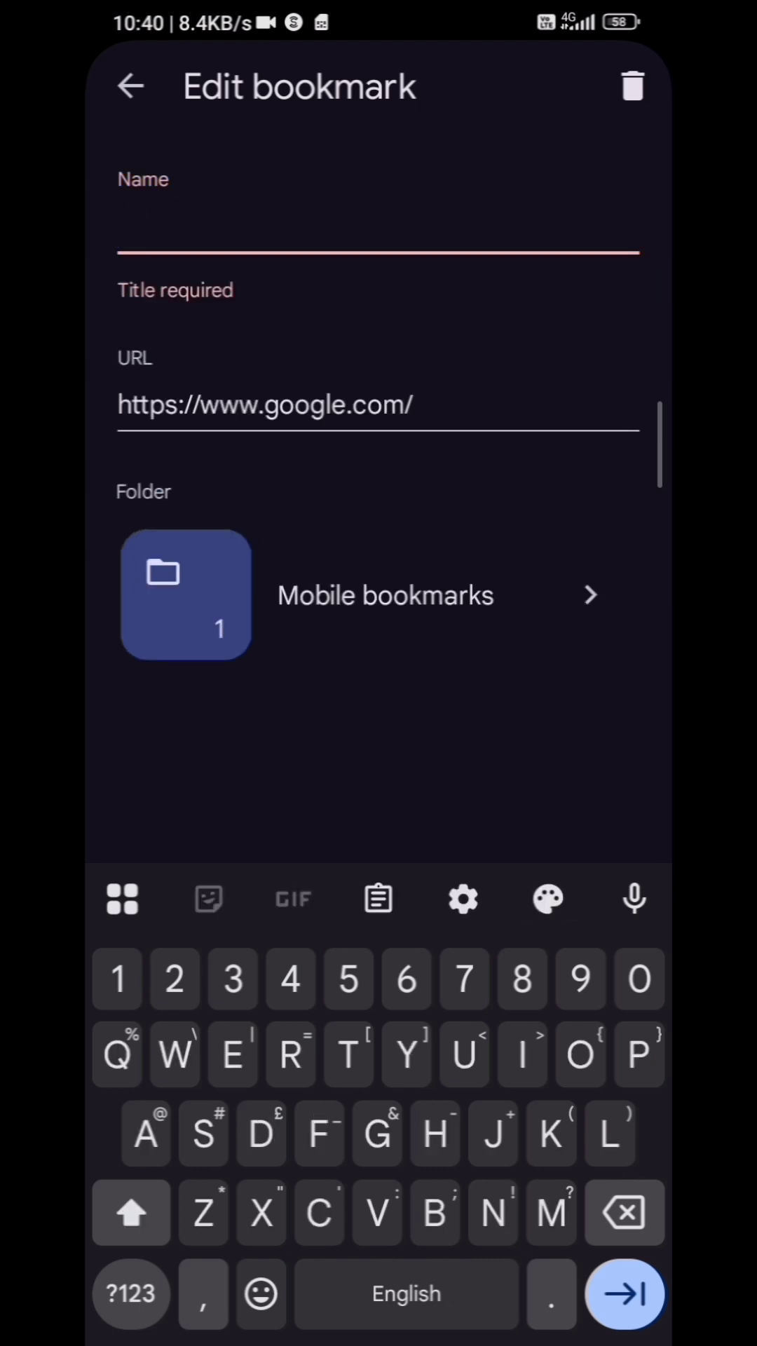
{"action": "type", "text": "Cod"}
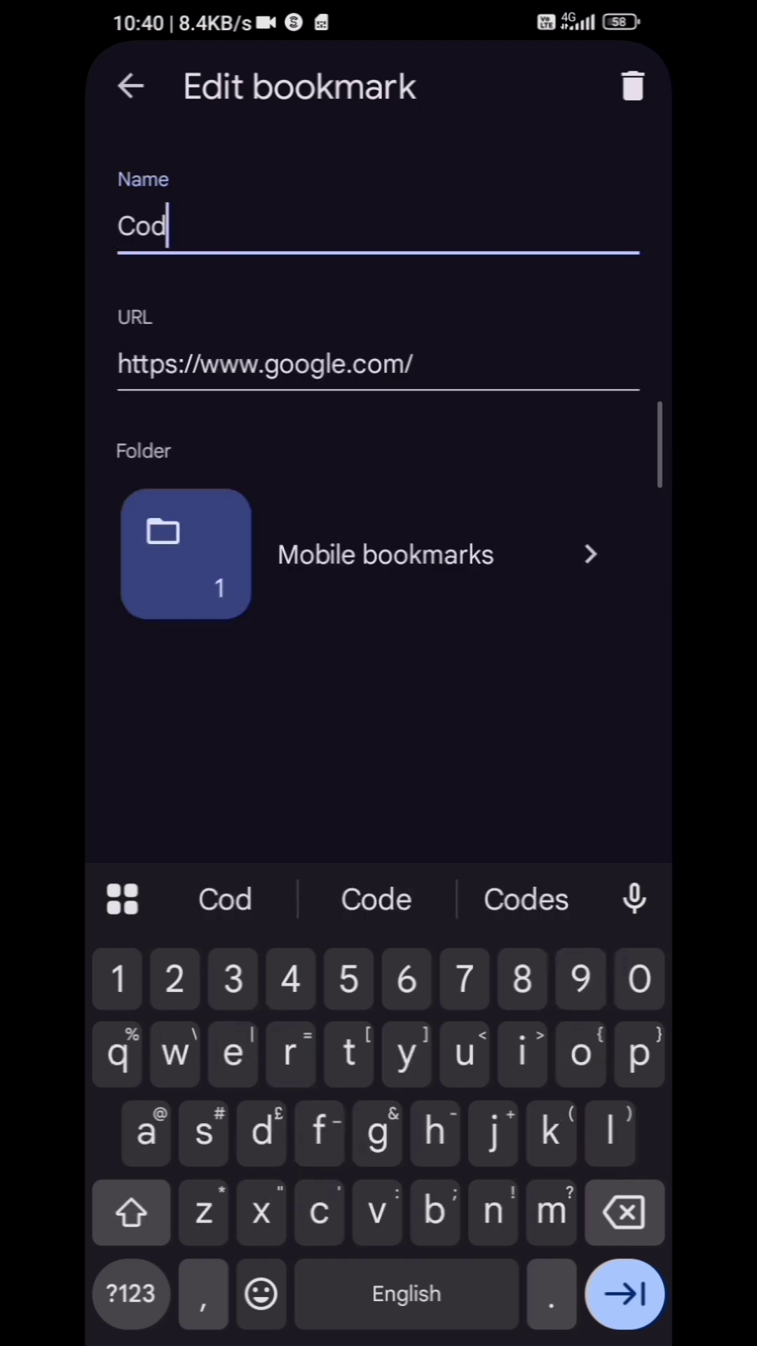
{"action": "type", "text": "e "}
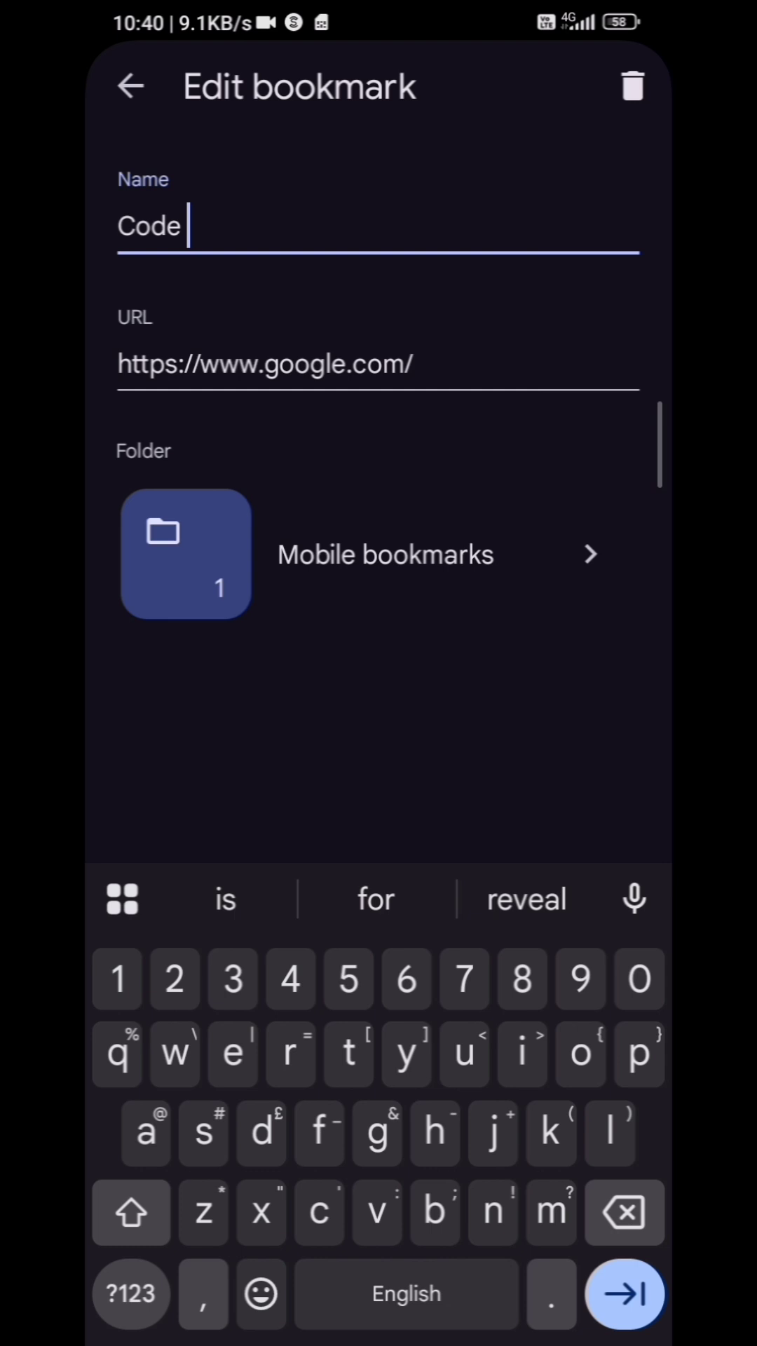
{"action": "type", "text": "reve"}
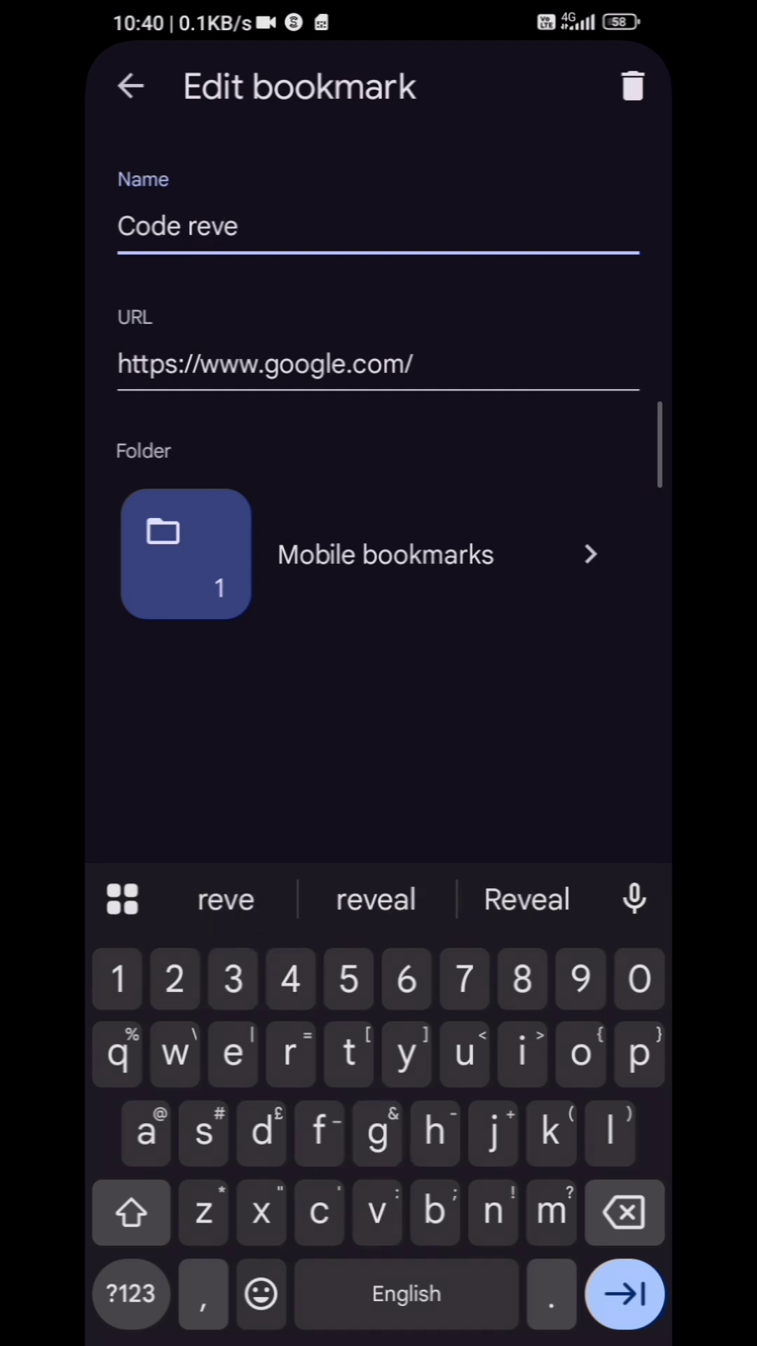
{"action": "type", "text": "al"}
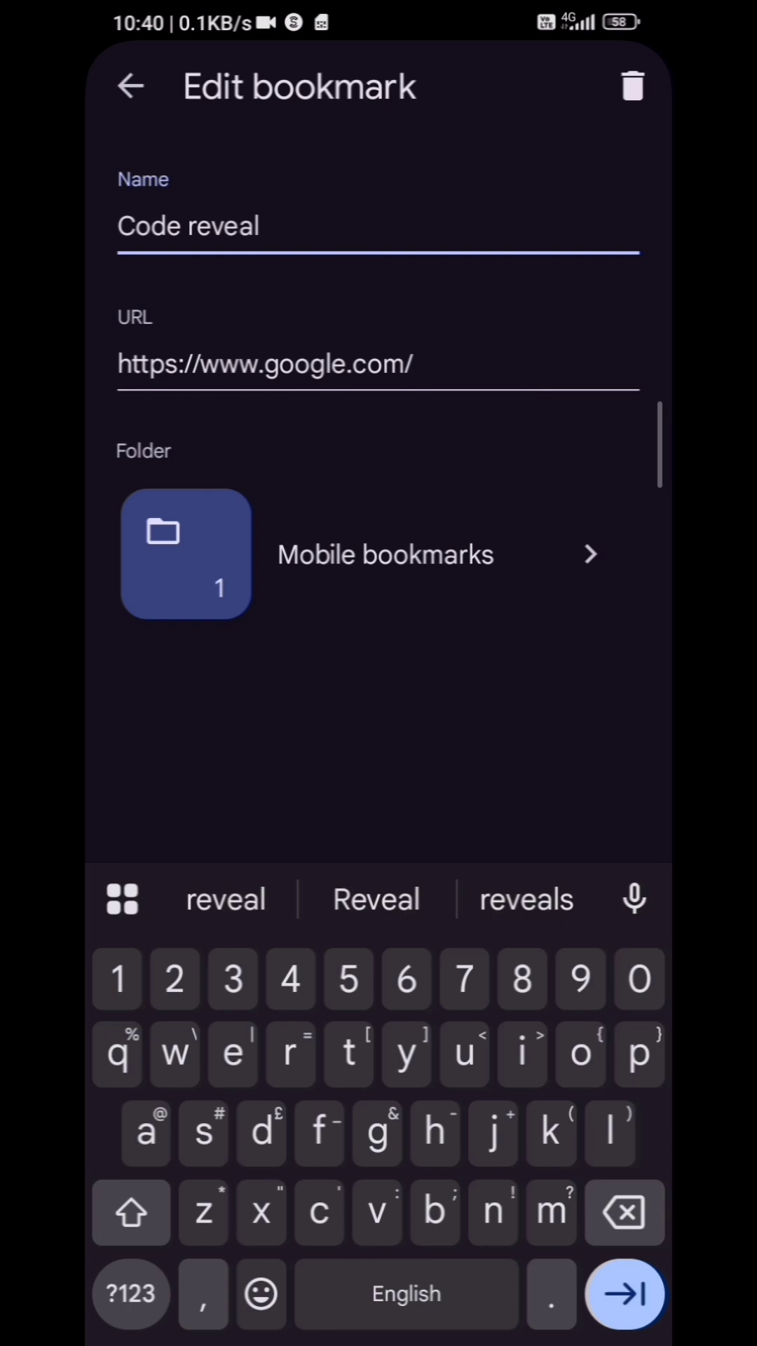
{"action": "left_click", "coordinate": [412, 369]}
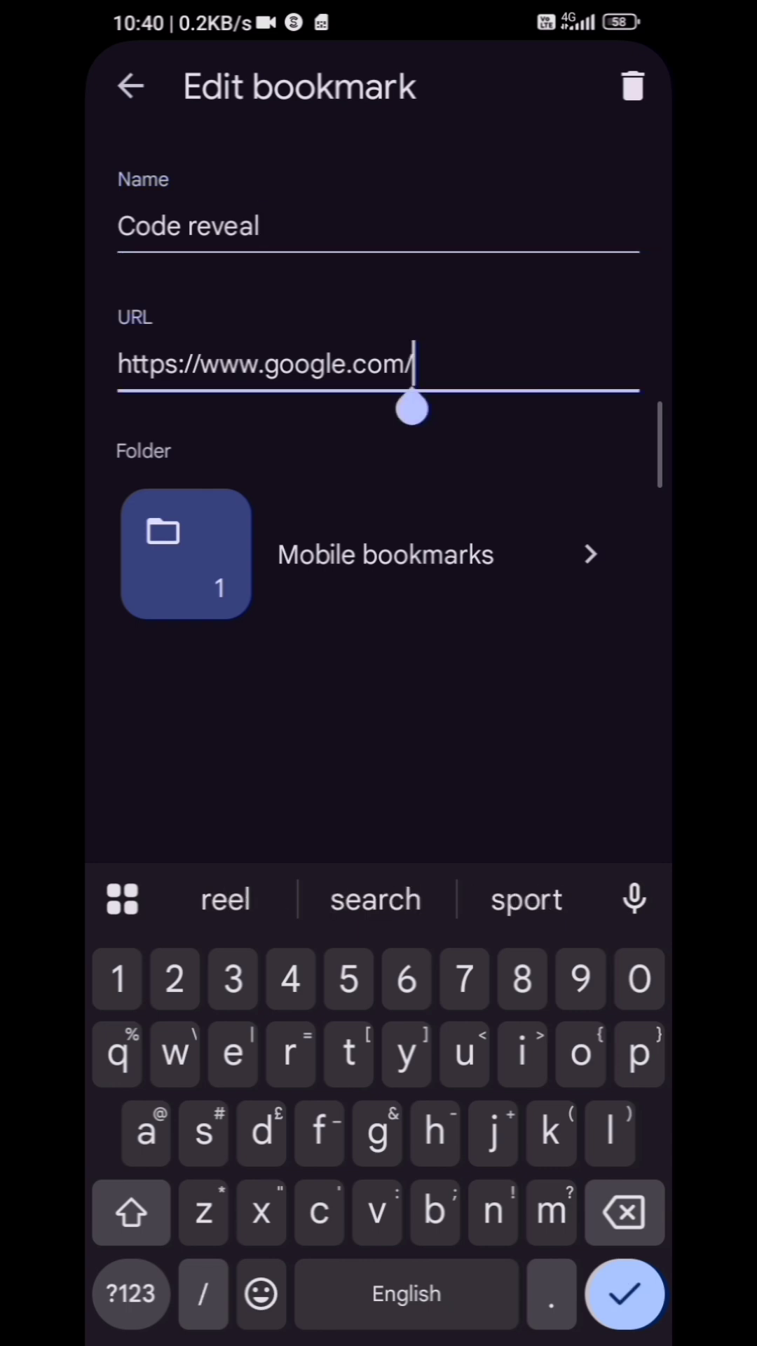
{"action": "key", "text": "BackSpace"}
{"action": "key", "text": "BackSpace"}
{"action": "key", "text": "BackSpace"}
{"action": "key", "text": "BackSpace"}
{"action": "key", "text": "BackSpace"}
{"action": "key", "text": "BackSpace"}
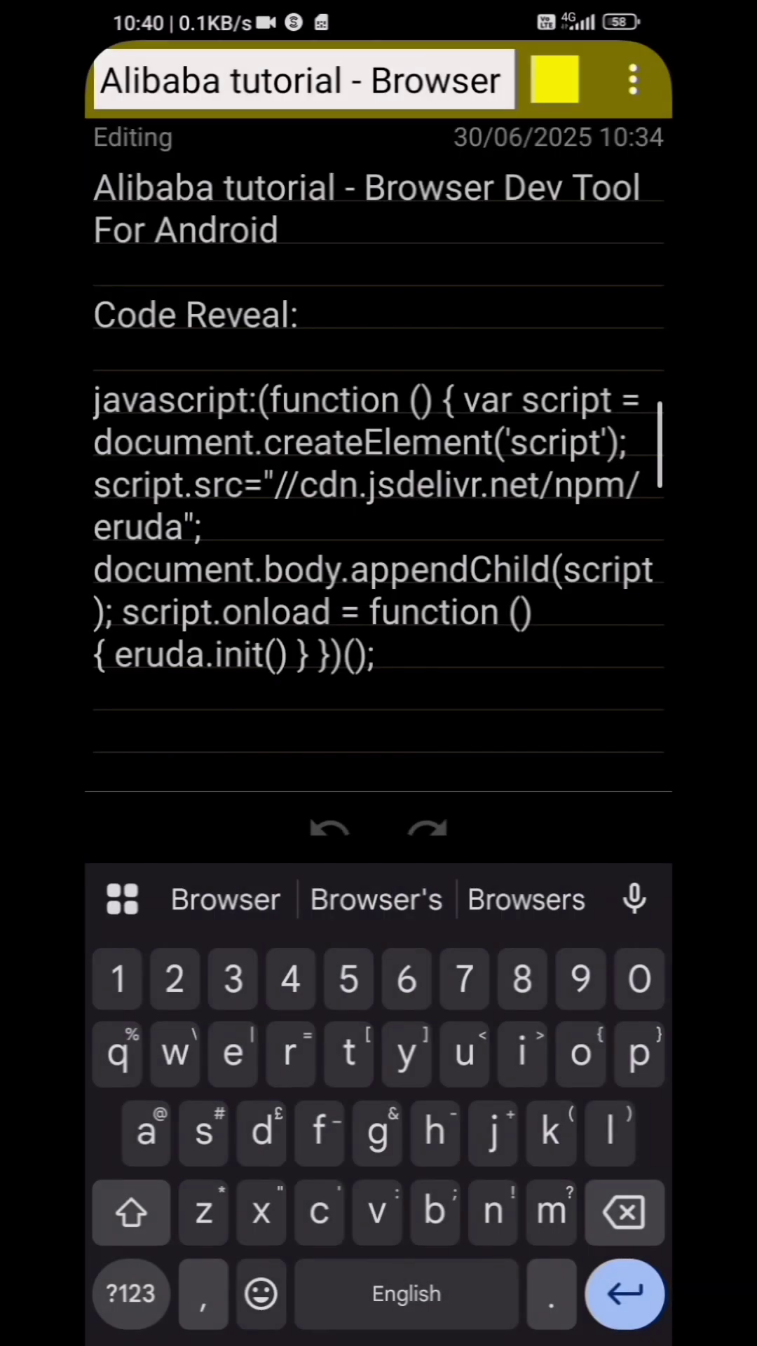
- Copy the Eruda-loading javascript snippet from the ColorNote note
{"action": "key", "text": "Escape"}
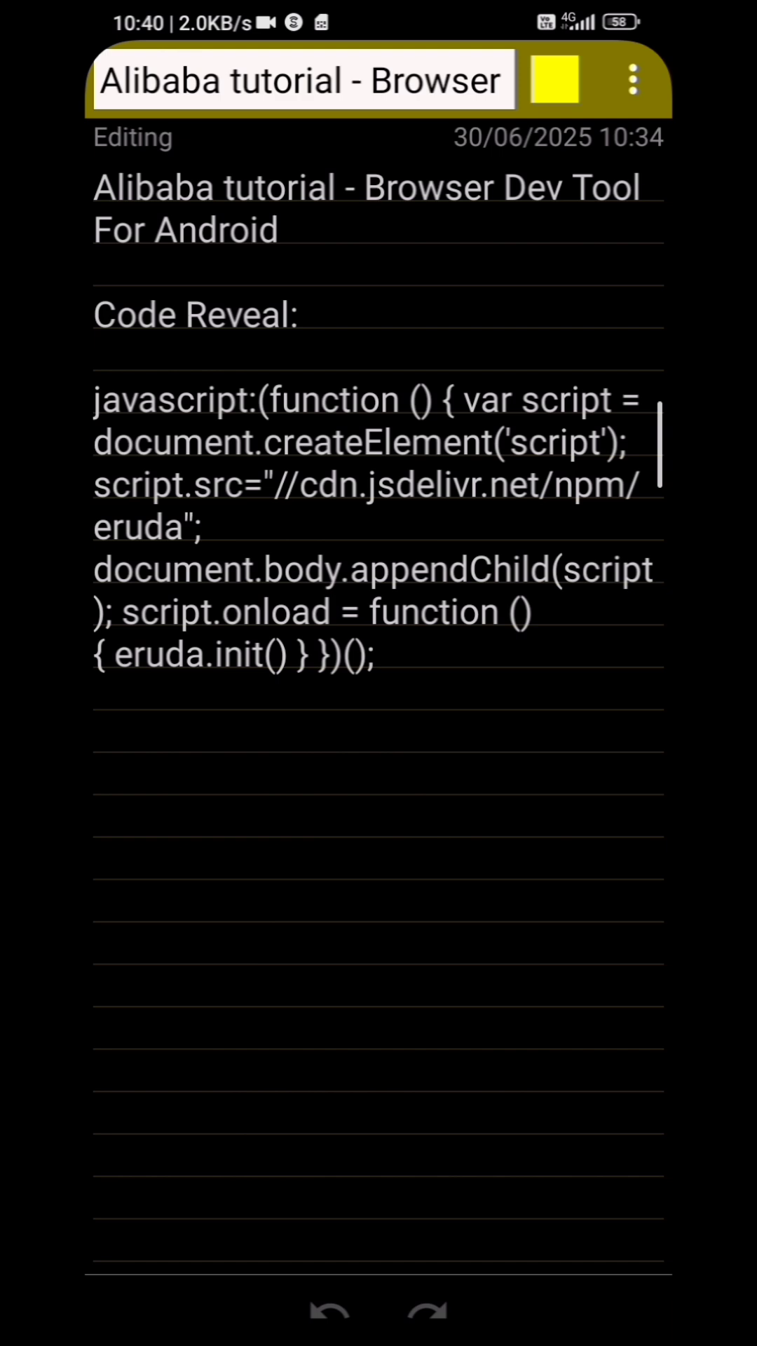
{"action": "mouse_move", "coordinate": [134, 447]}
{"action": "left_mouse_down"}
{"action": "mouse_move", "coordinate": [302, 441]}
{"action": "mouse_move", "coordinate": [375, 655]}
{"action": "left_mouse_up"}
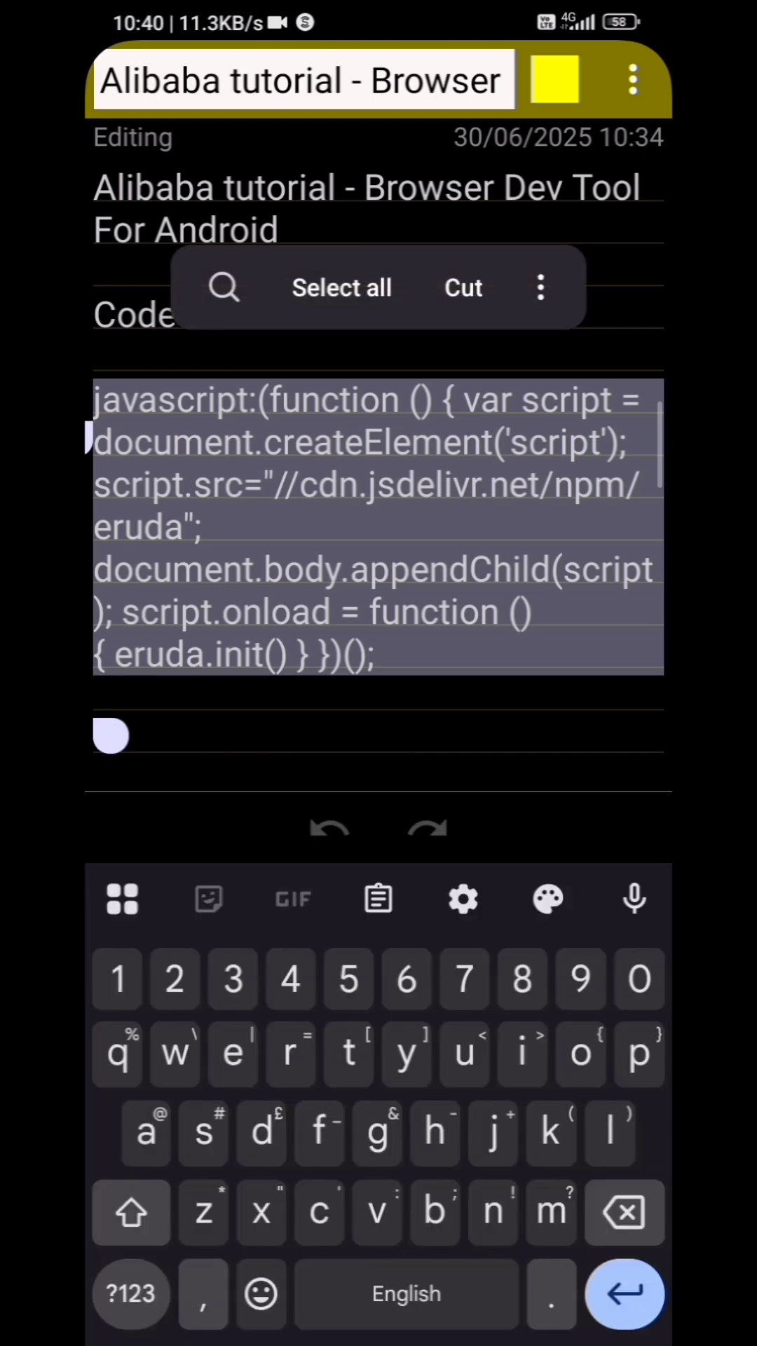
{"action": "left_click", "coordinate": [540, 288]}
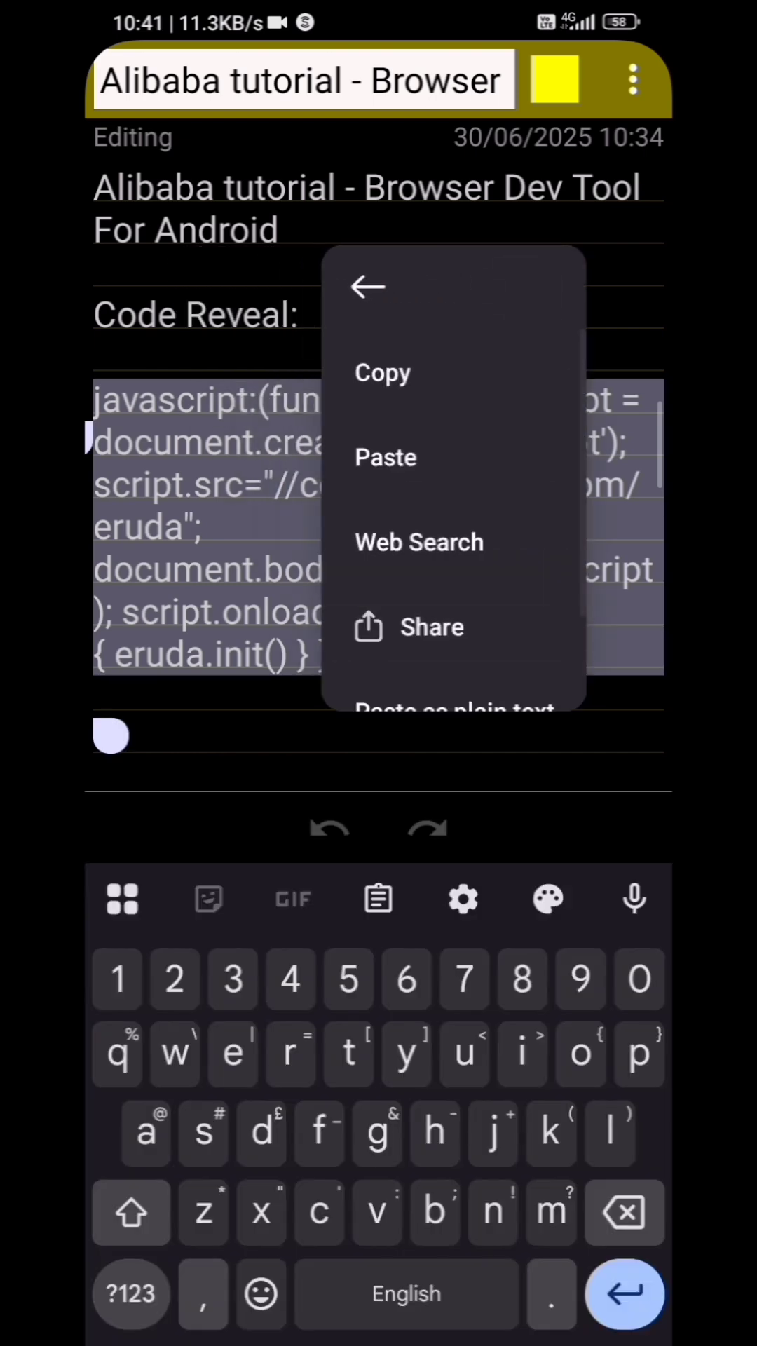
{"action": "left_click", "coordinate": [382, 372]}
- Paste the copied javascript as the Code reveal bookmark's URL and save the bookmark
{"action": "left_click_drag", "start_coordinate": [379, 1335], "coordinate": [378, 947]}
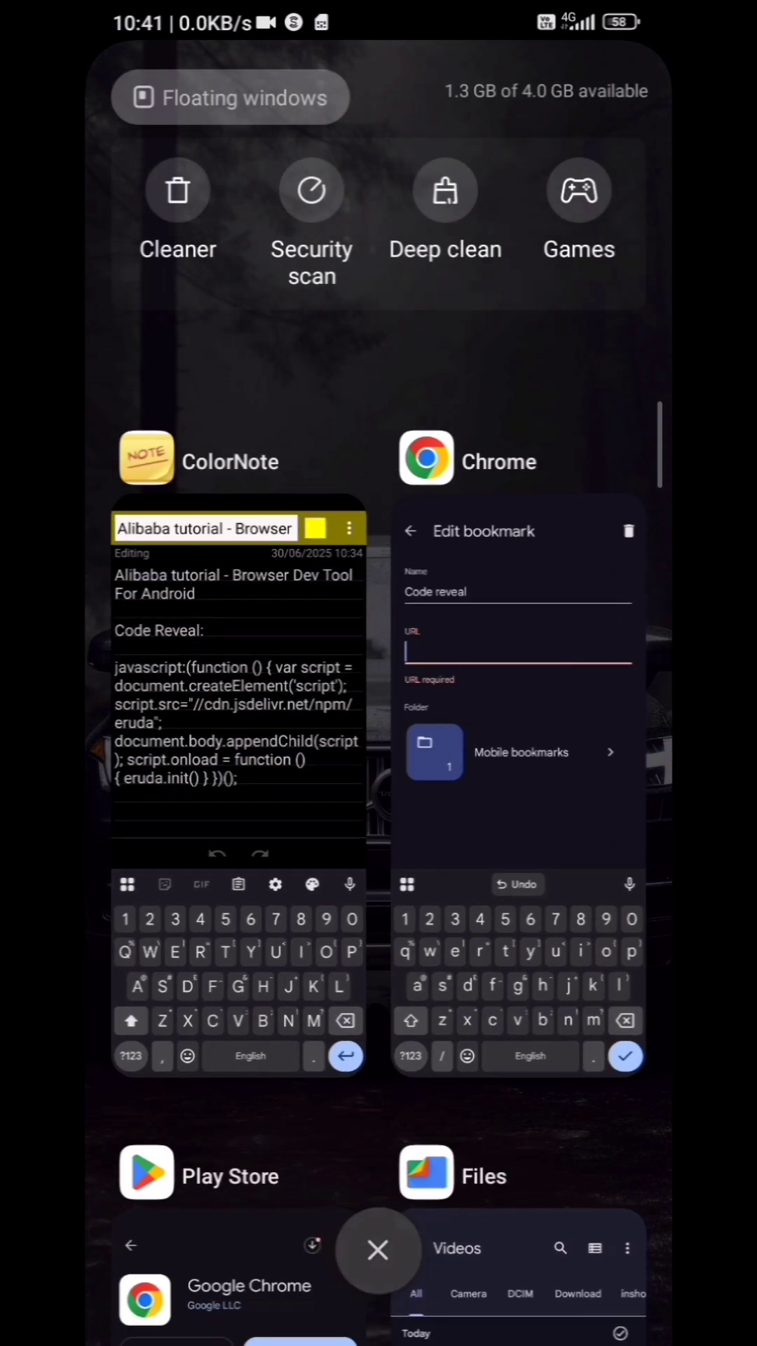
{"action": "left_click", "coordinate": [540, 674]}
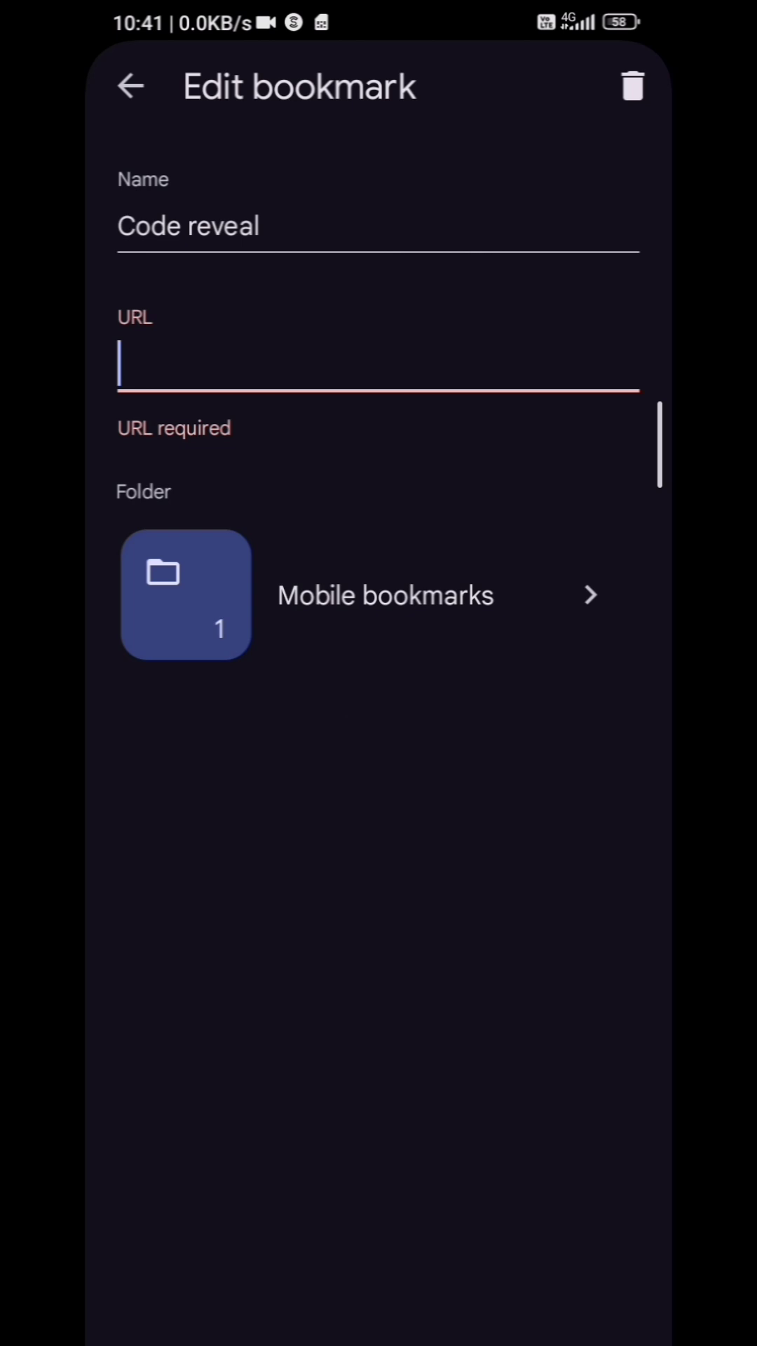
{"action": "left_click", "coordinate": [137, 368]}
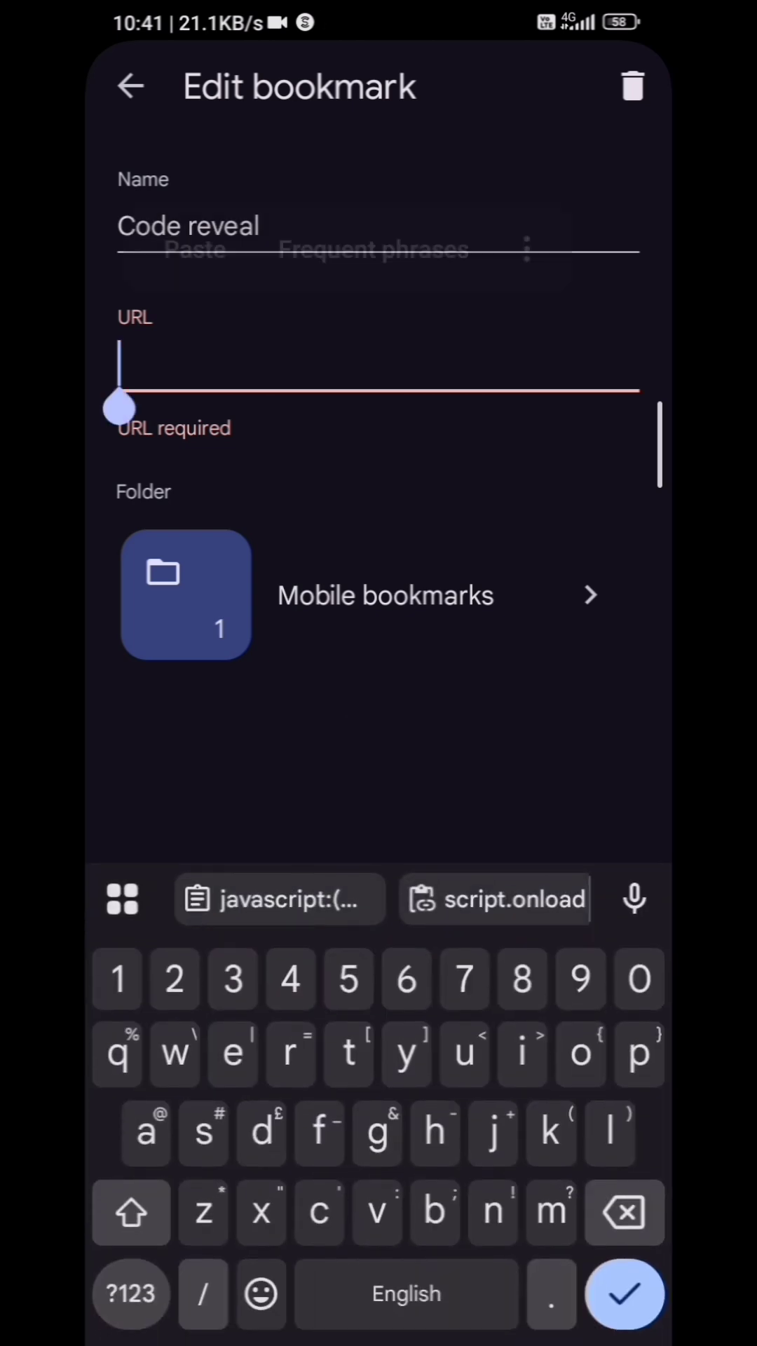
{"action": "left_click", "coordinate": [195, 249]}
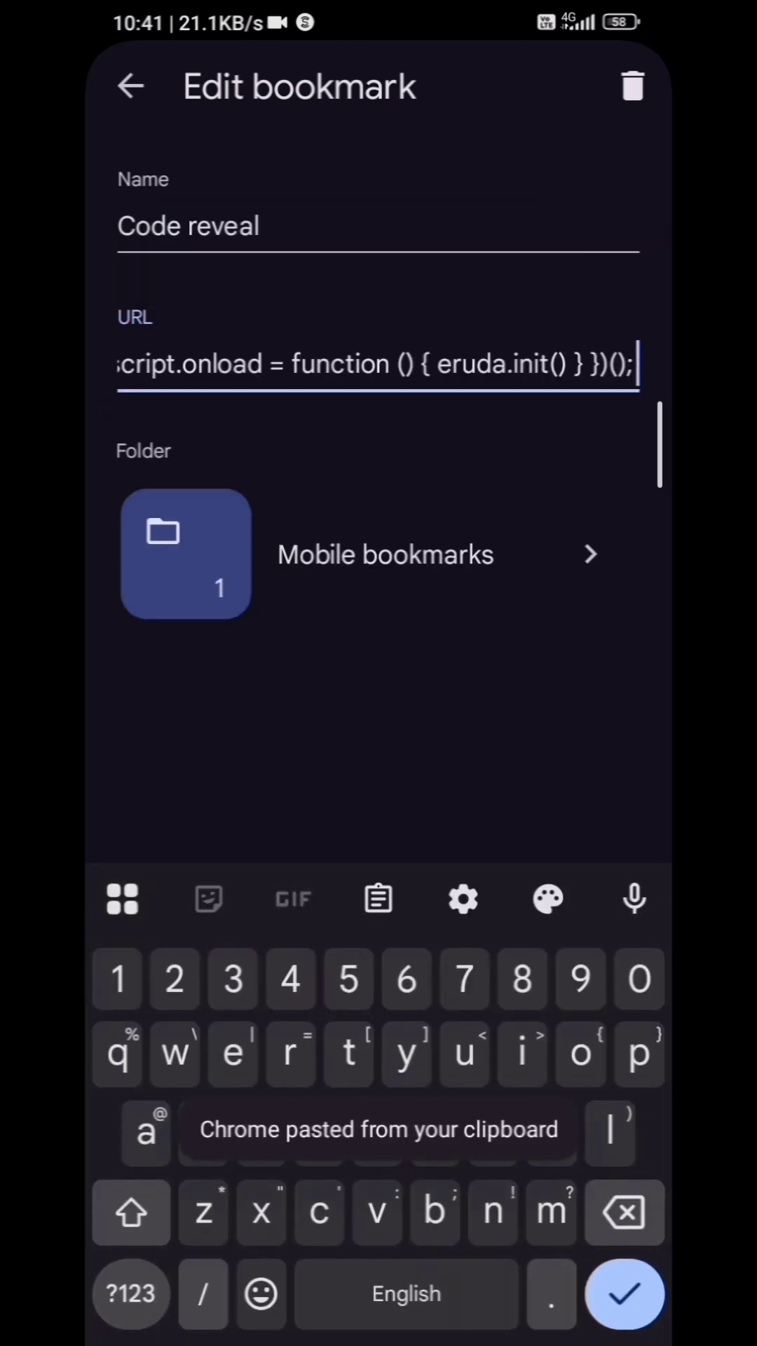
{"action": "key", "text": "Escape"}
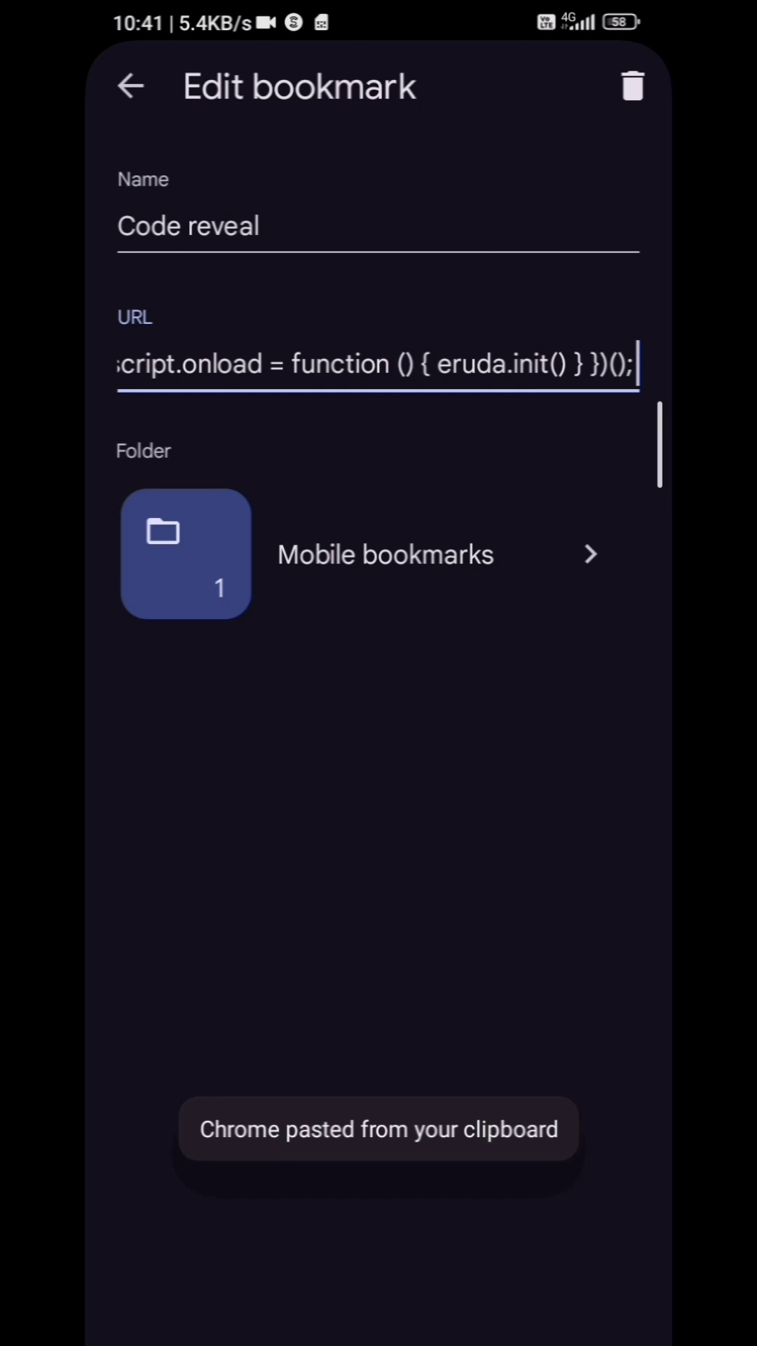
{"action": "key", "text": "Escape"}
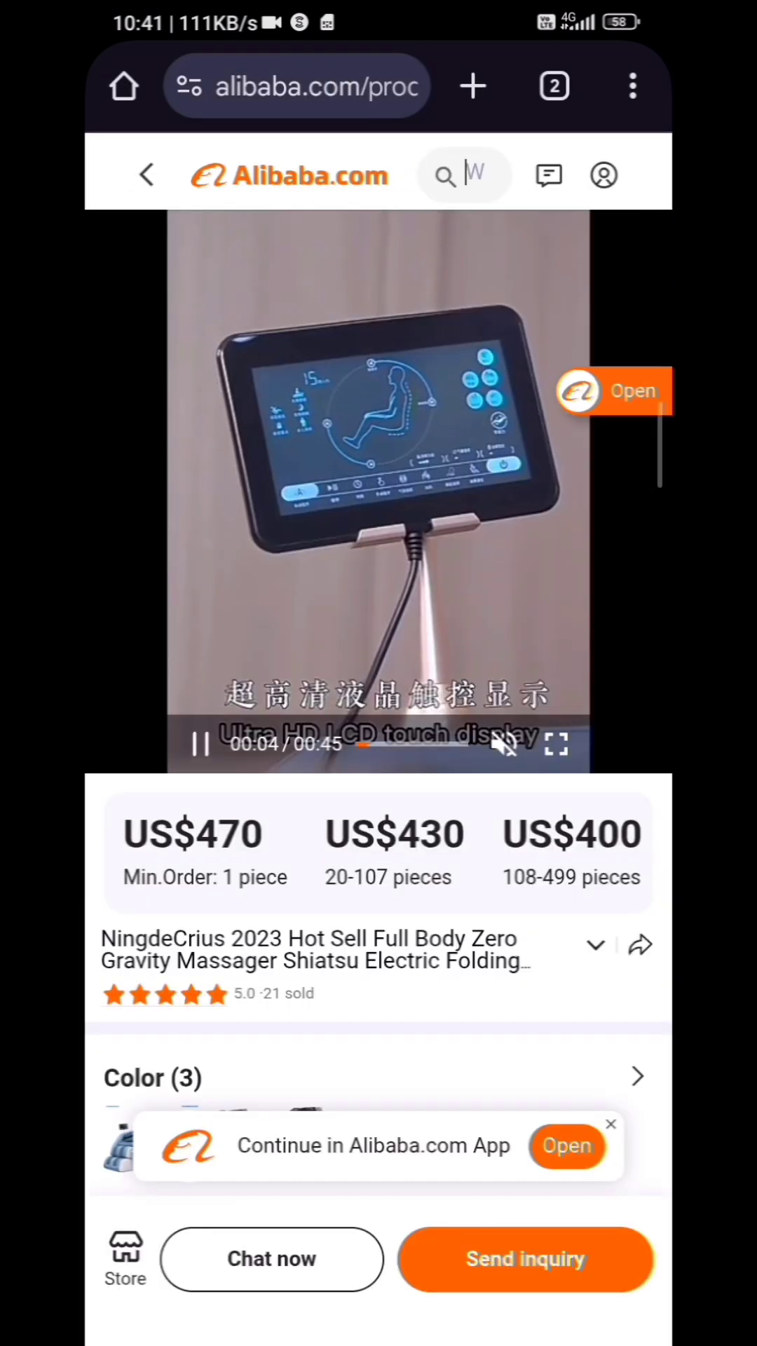
- Search the address bar for 'code reve' to find the Code reveal bookmarklet
{"action": "left_click", "coordinate": [305, 86]}
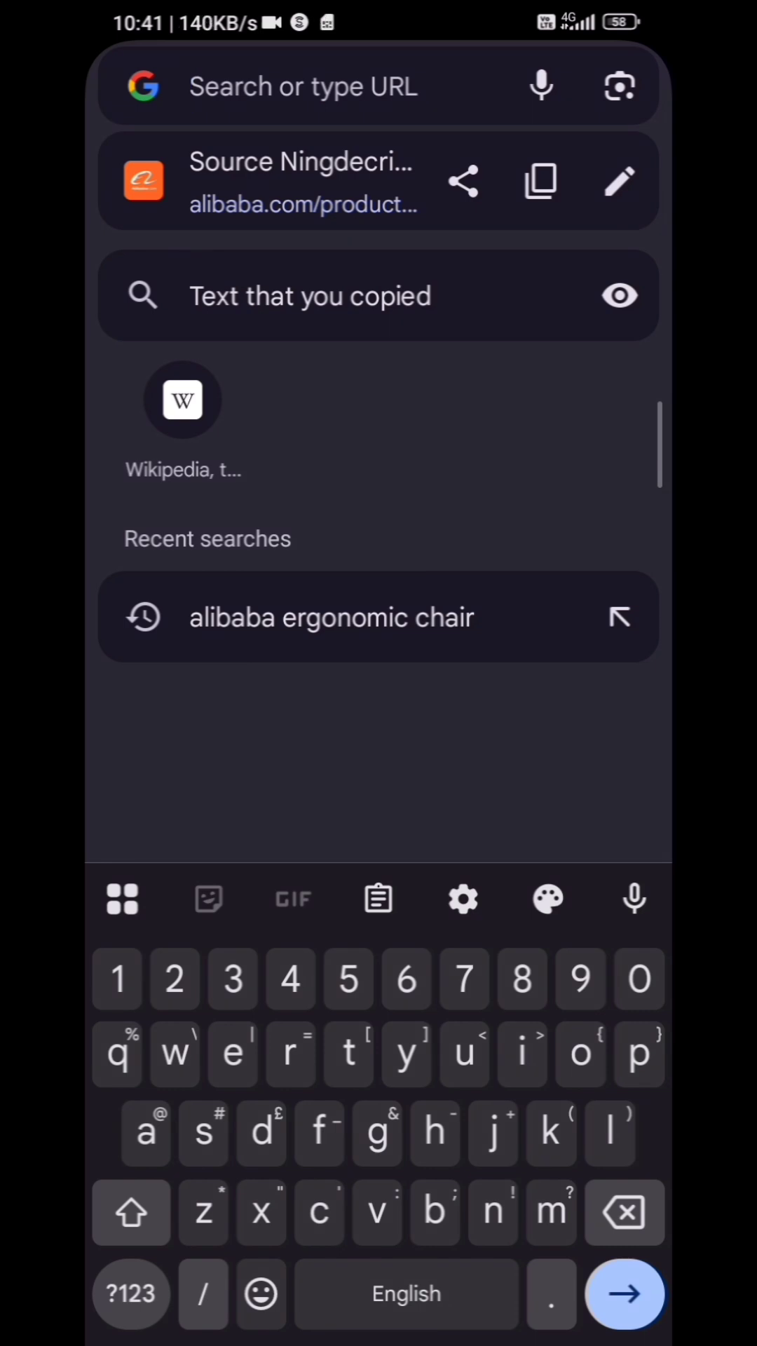
{"action": "type", "text": "c"}
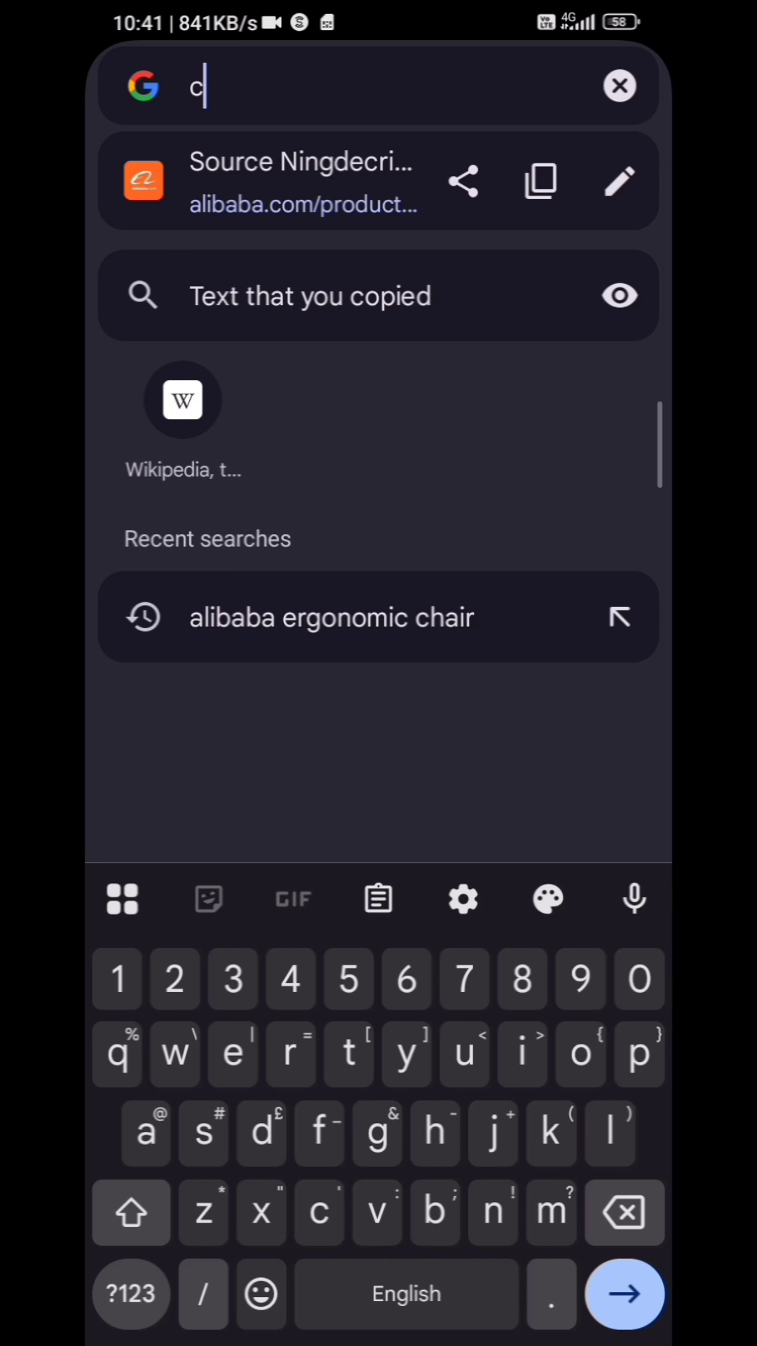
{"action": "type", "text": "ode"}
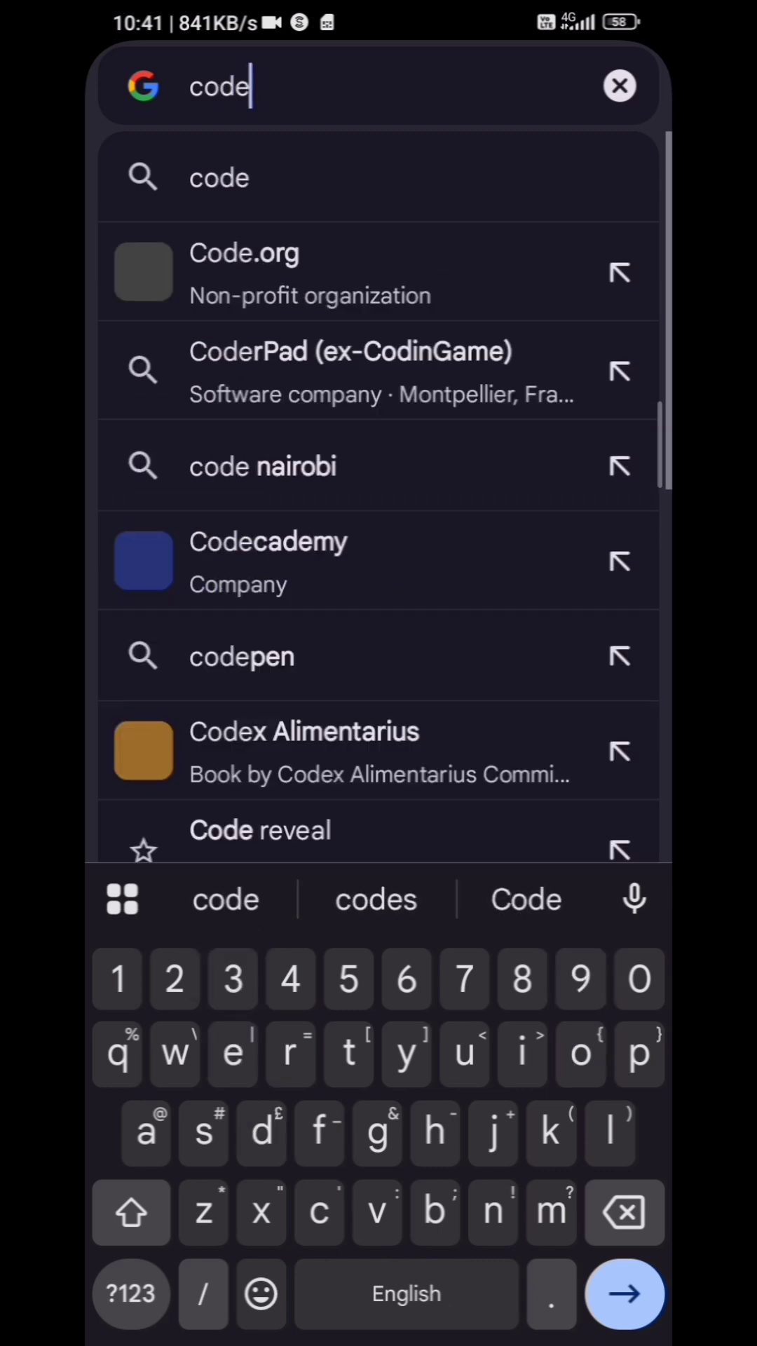
{"action": "type", "text": " rev"}
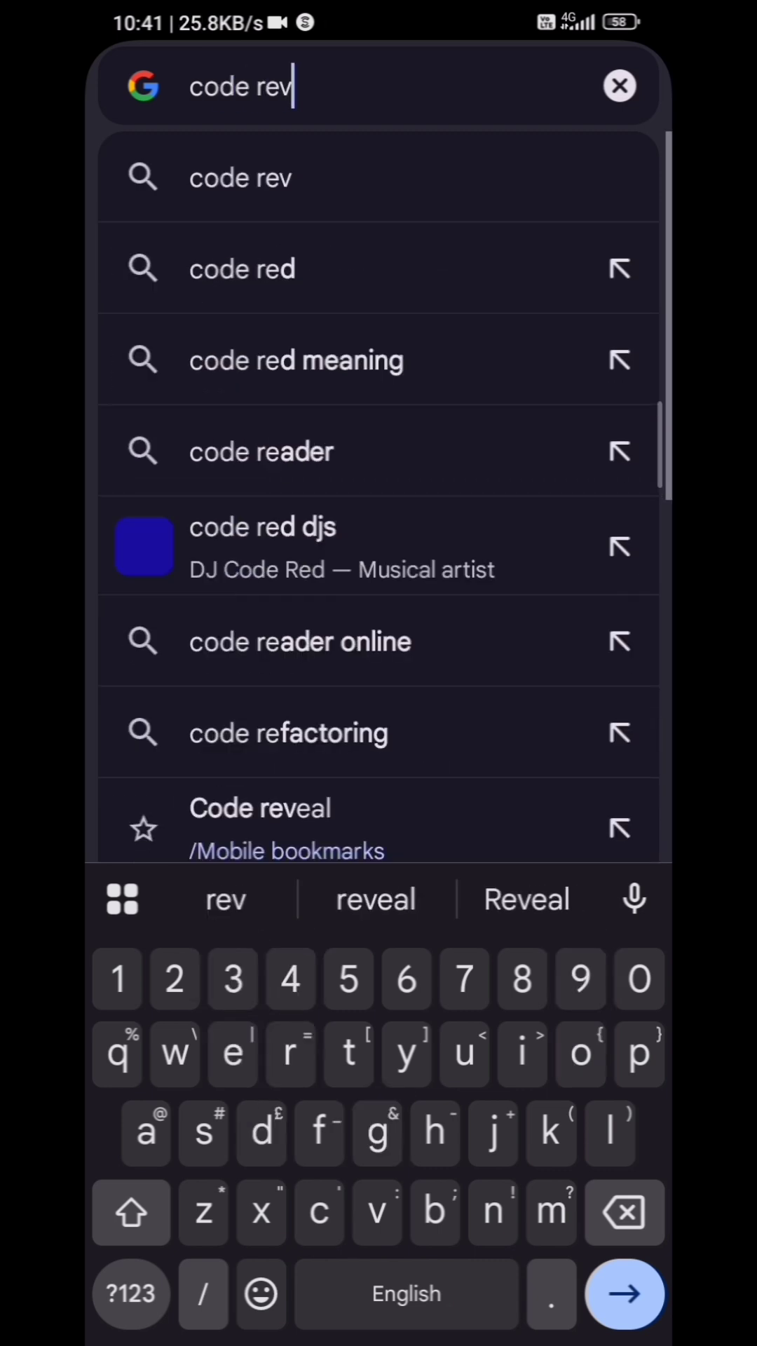
{"action": "type", "text": "e"}
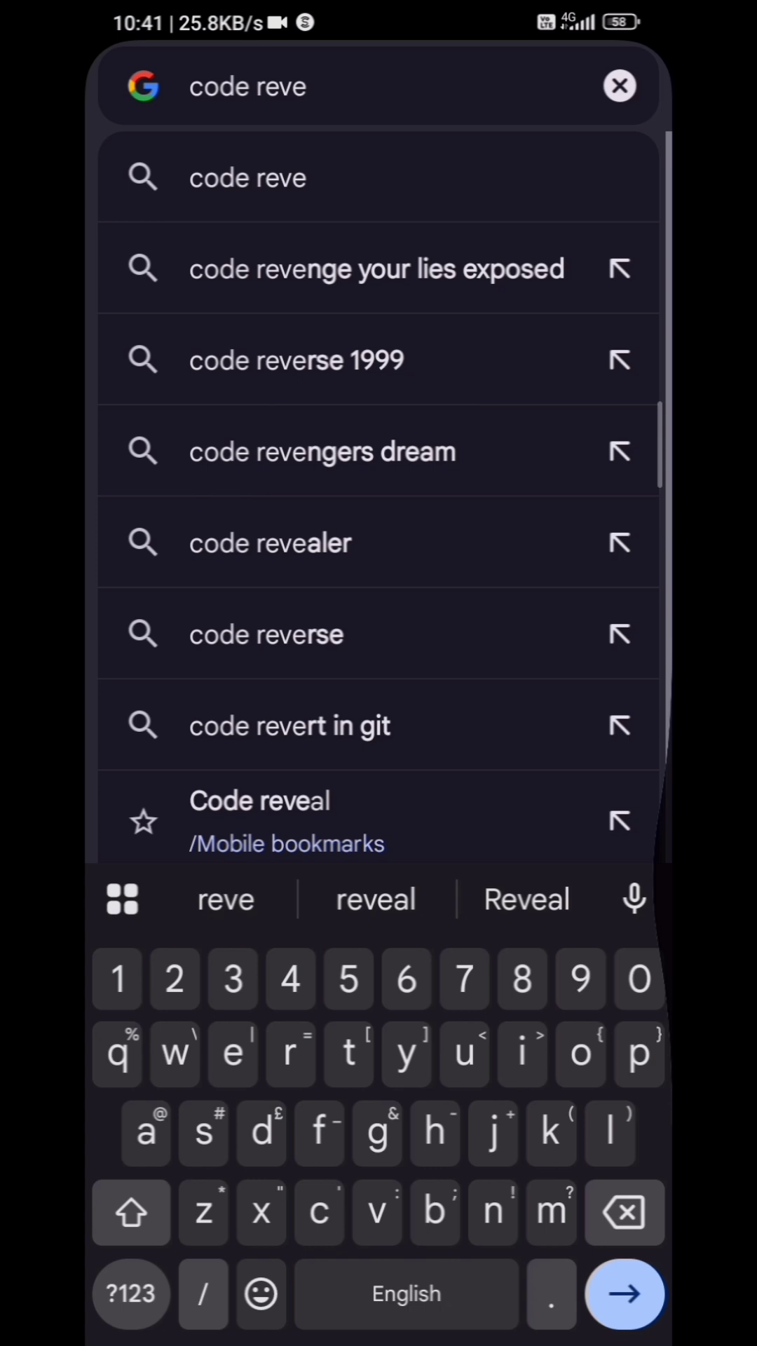
{"action": "key", "text": "Escape"}
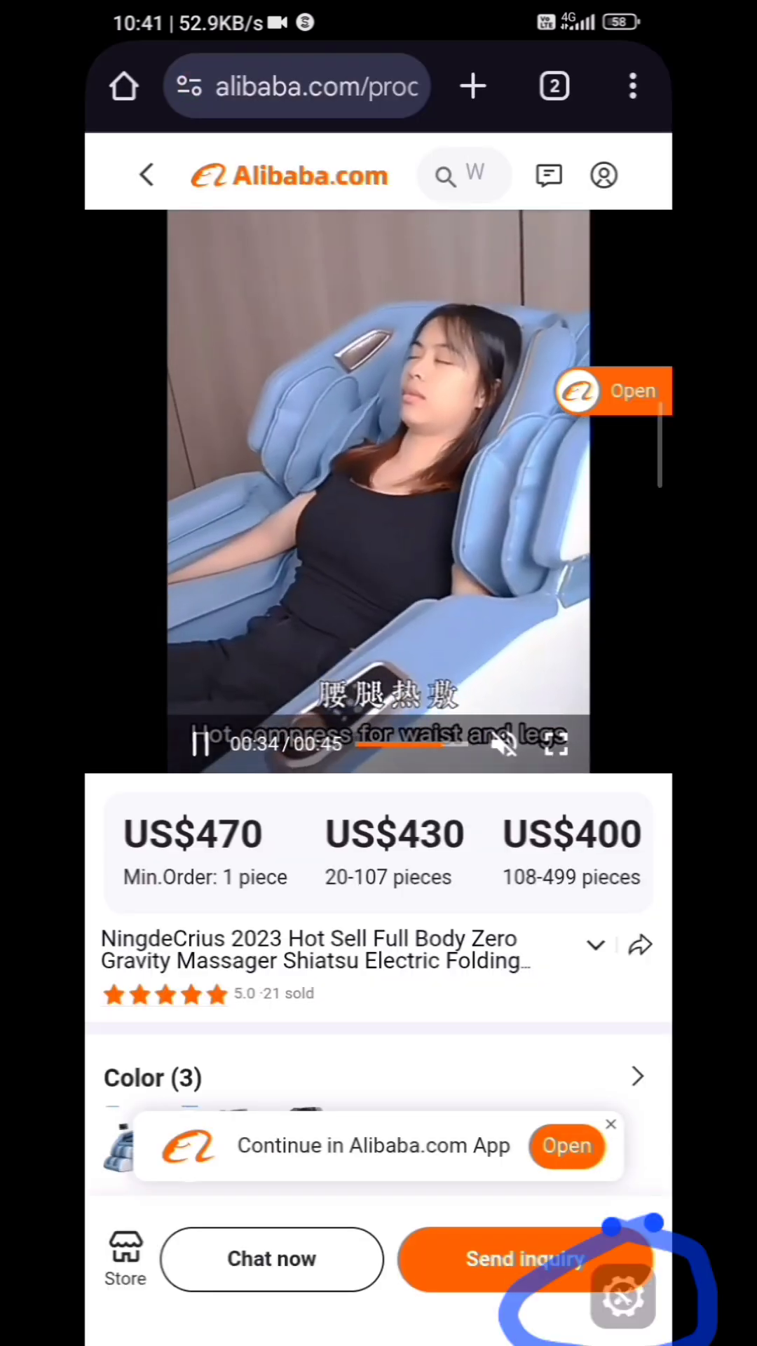
- Move the Eruda launcher aside and copy the Alibaba page's <body> element markup
{"action": "left_click_drag", "start_coordinate": [624, 1295], "coordinate": [545, 1001]}
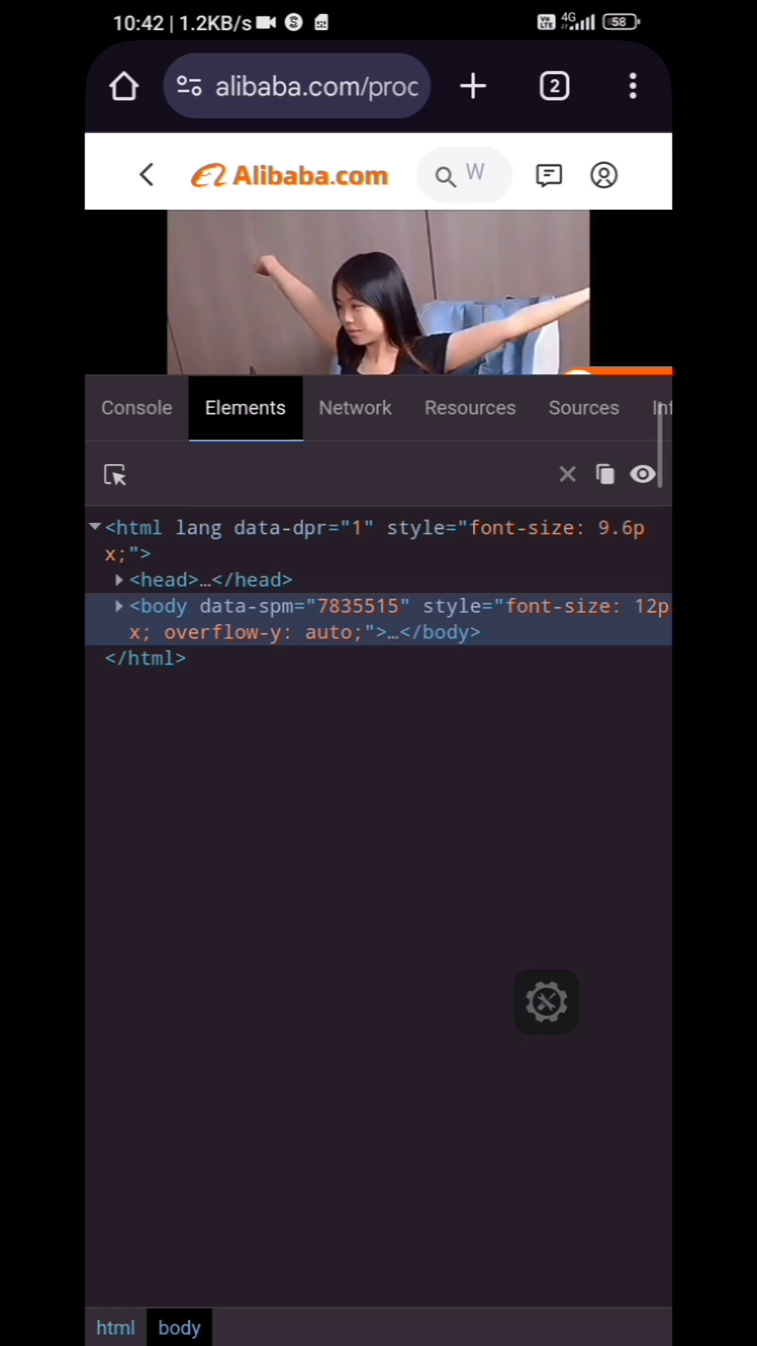
{"action": "left_click", "coordinate": [604, 474]}
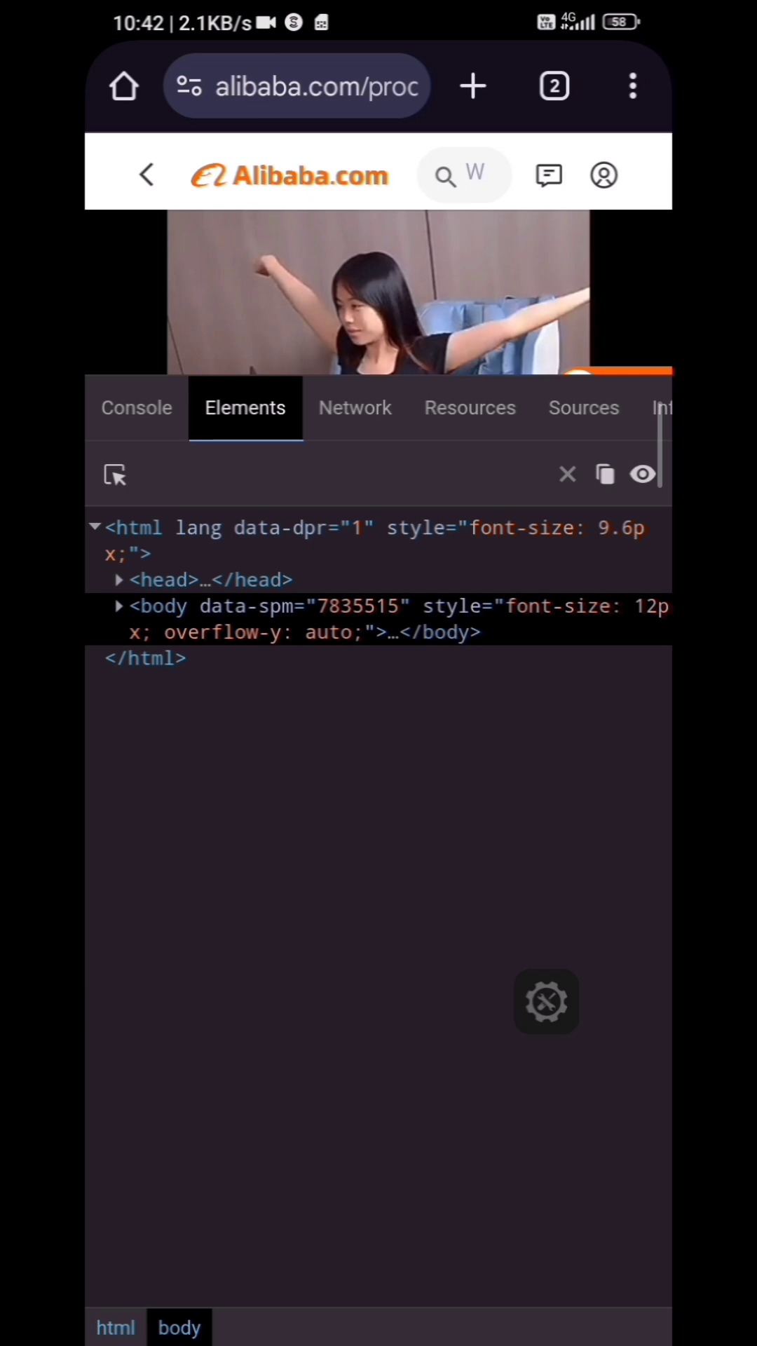
- Switch back to ColorNote and return to its notes list
{"action": "left_click_drag", "start_coordinate": [379, 1336], "coordinate": [380, 947]}
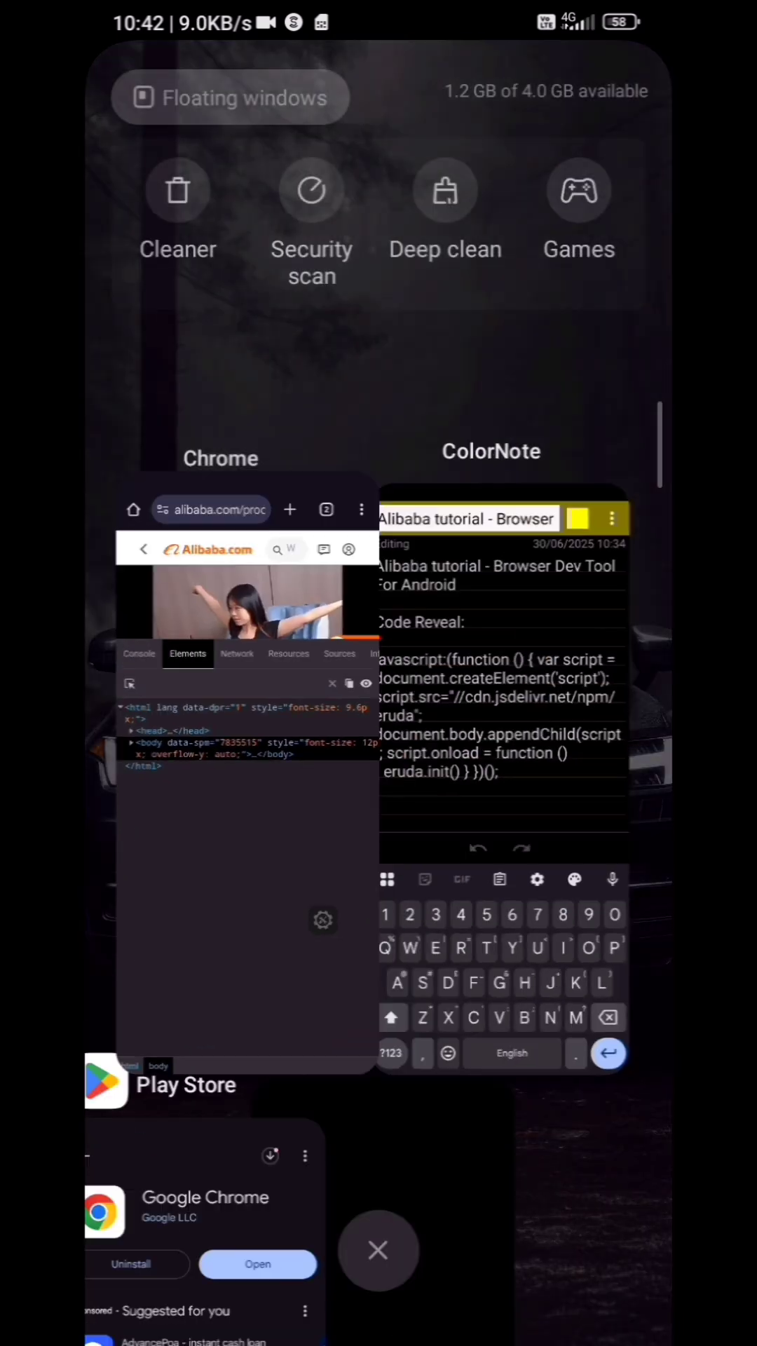
{"action": "left_click", "coordinate": [518, 684]}
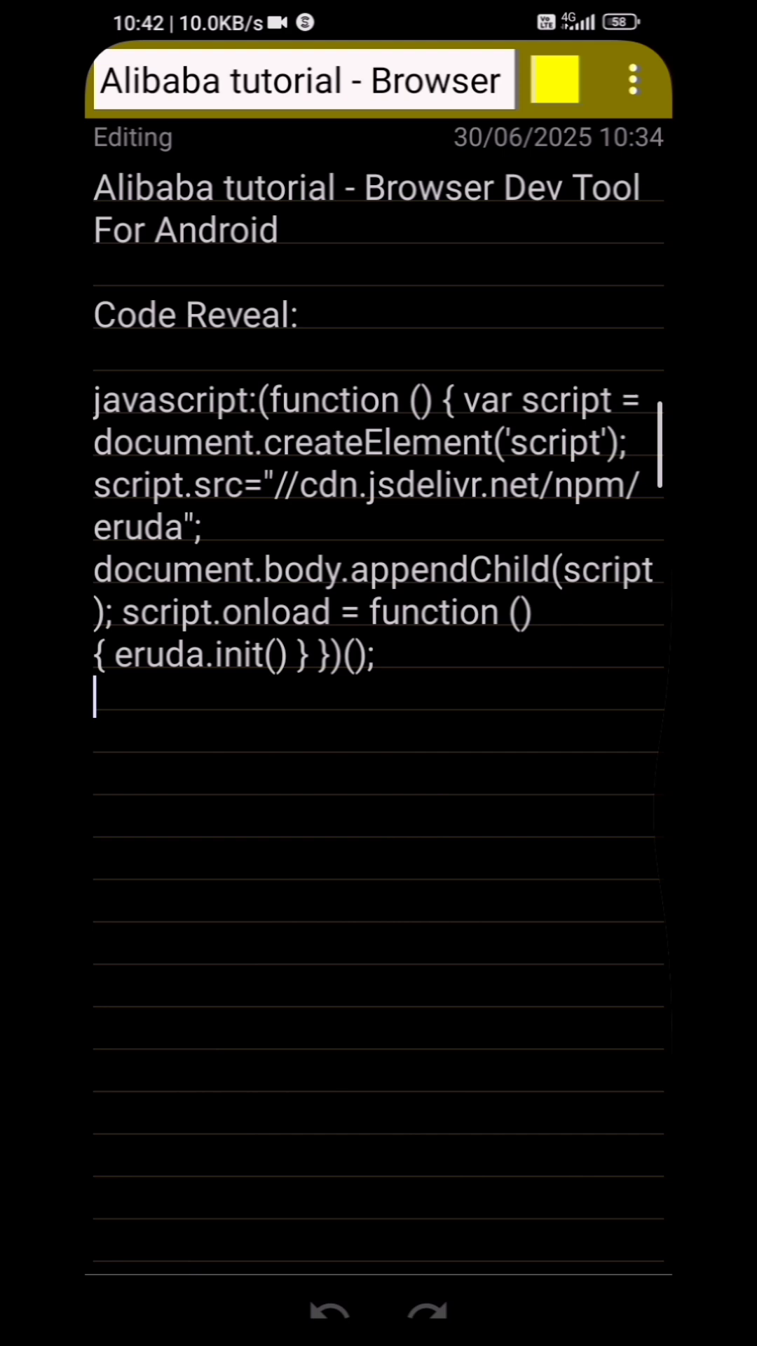
{"action": "key", "text": "Escape"}
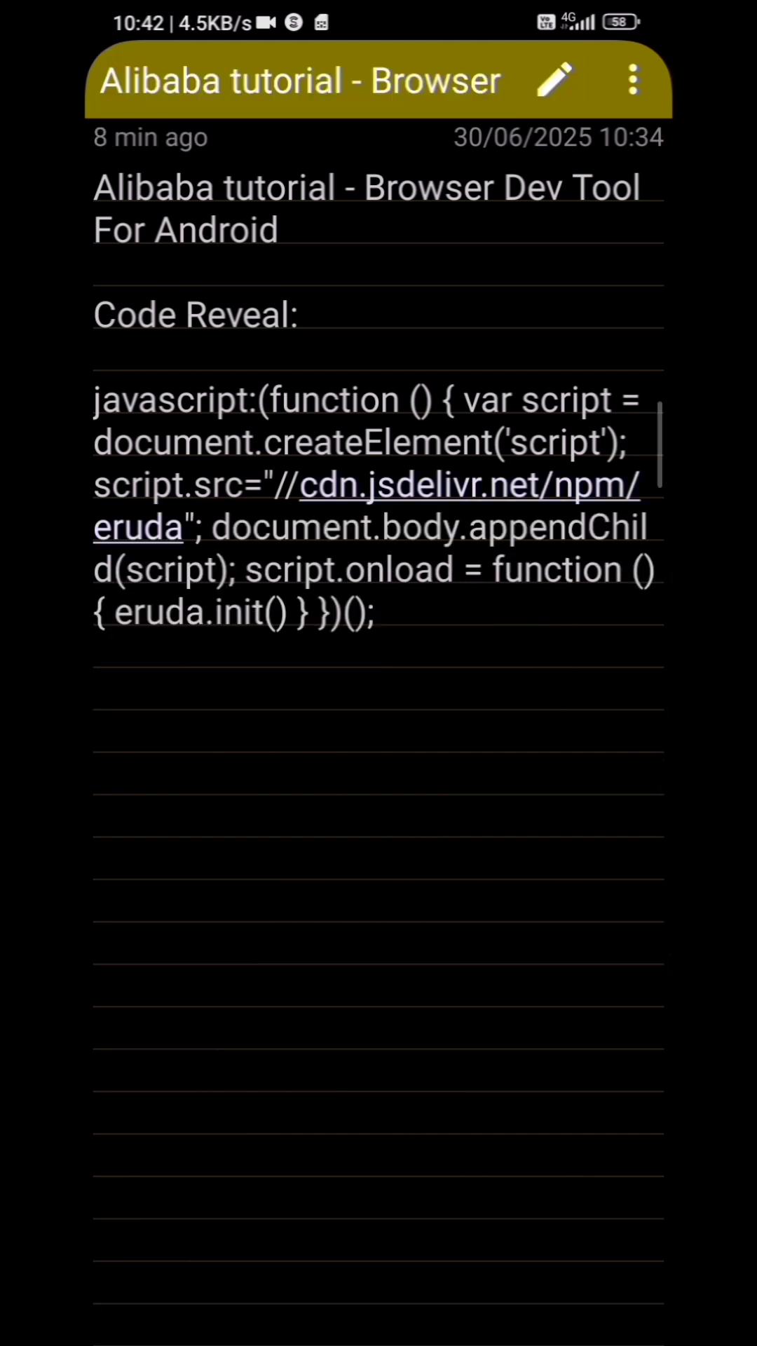
{"action": "left_click_drag", "start_coordinate": [752, 849], "coordinate": [649, 849]}
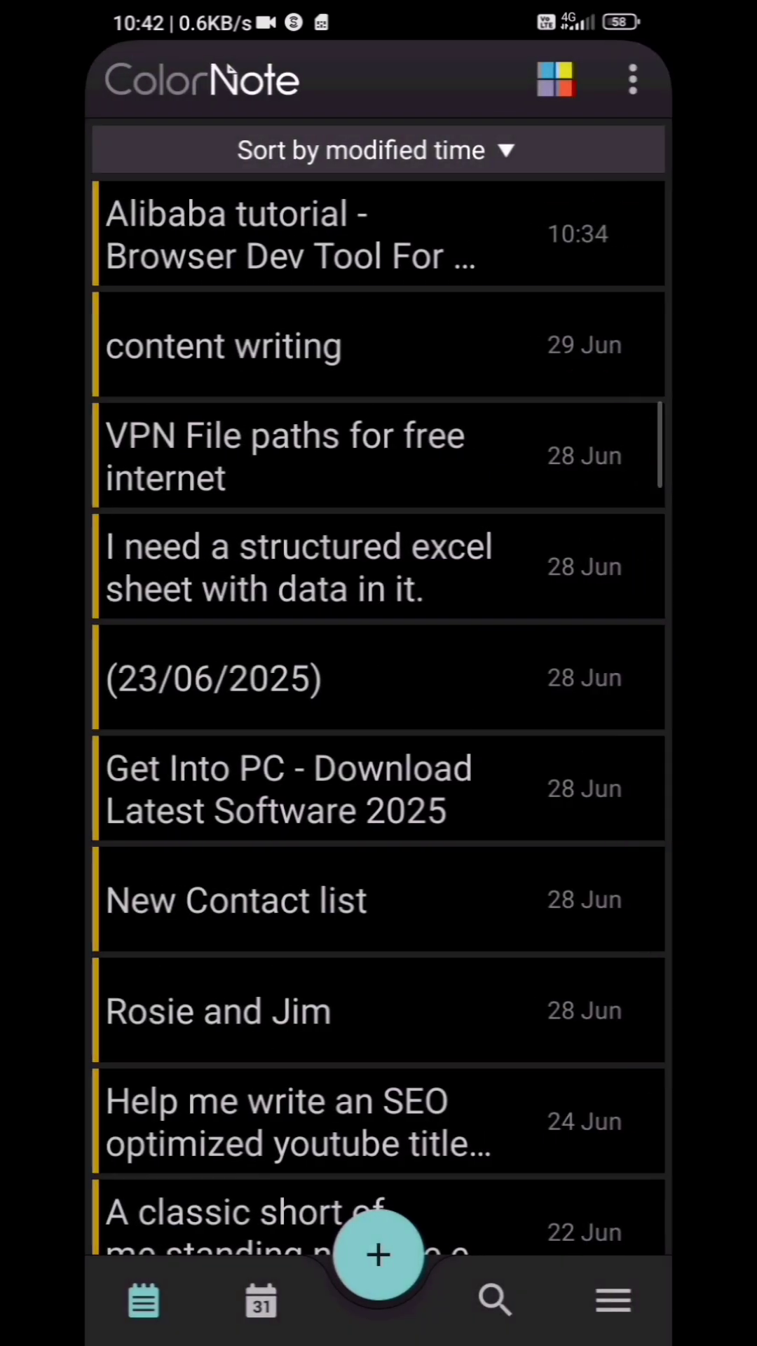
- Create a new text note holding the pasted body markup and save it
{"action": "left_click", "coordinate": [378, 1253]}
{"action": "left_click", "coordinate": [250, 689]}
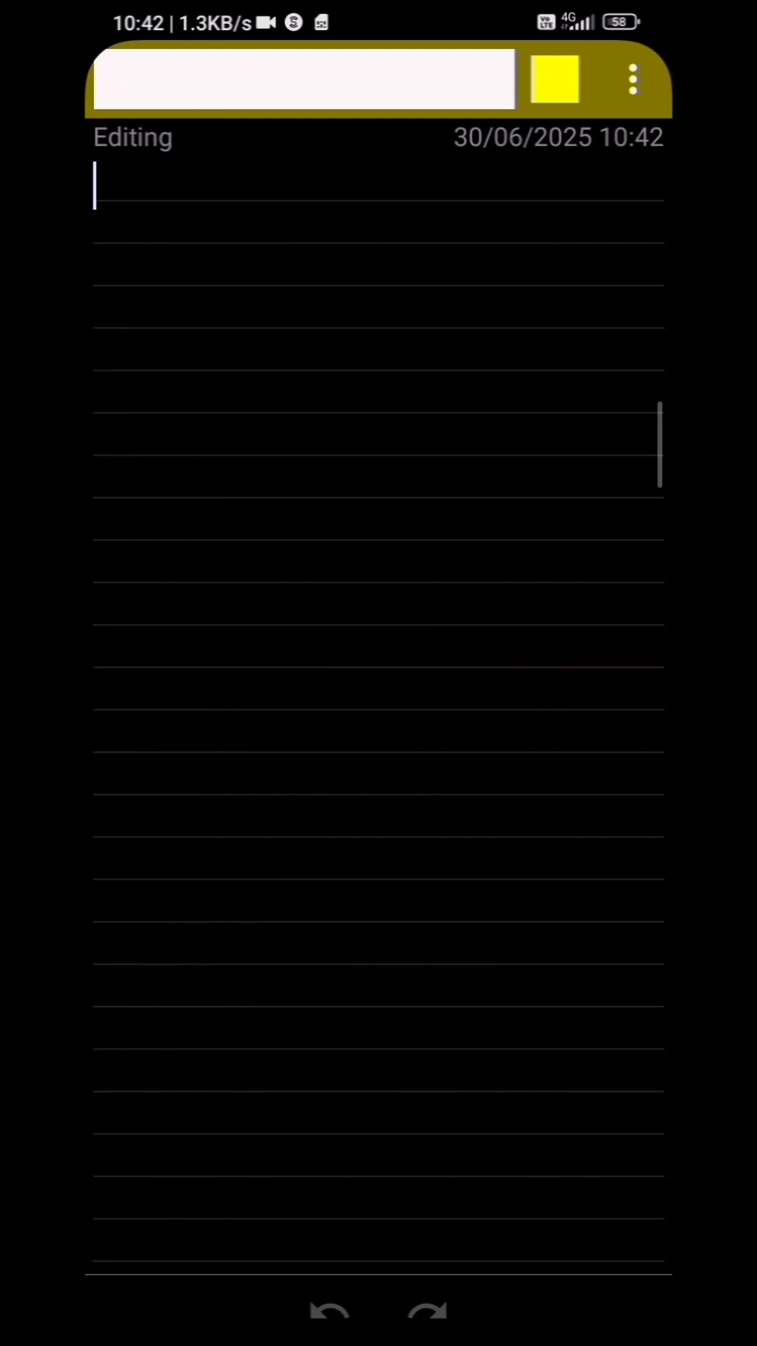
{"action": "left_click", "coordinate": [116, 185]}
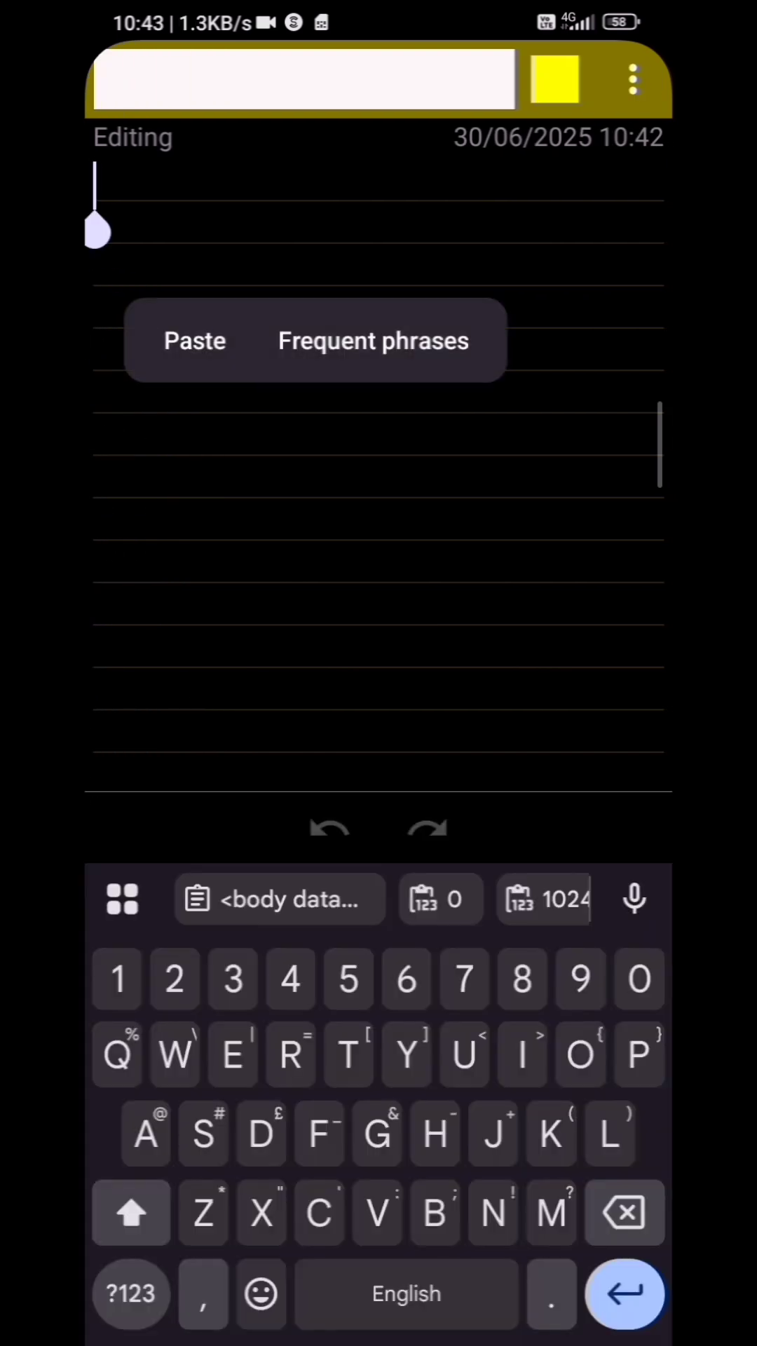
{"action": "left_click", "coordinate": [195, 341]}
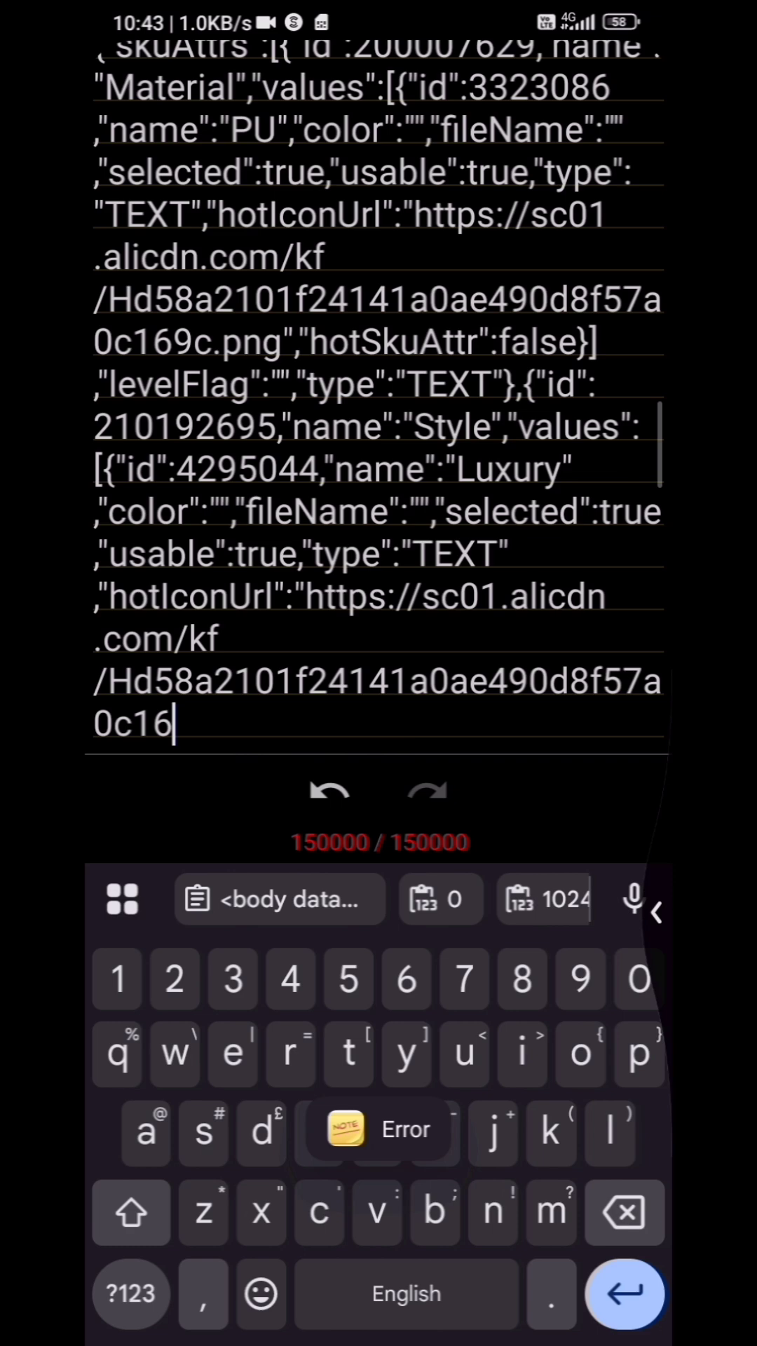
{"action": "key", "text": "Escape"}
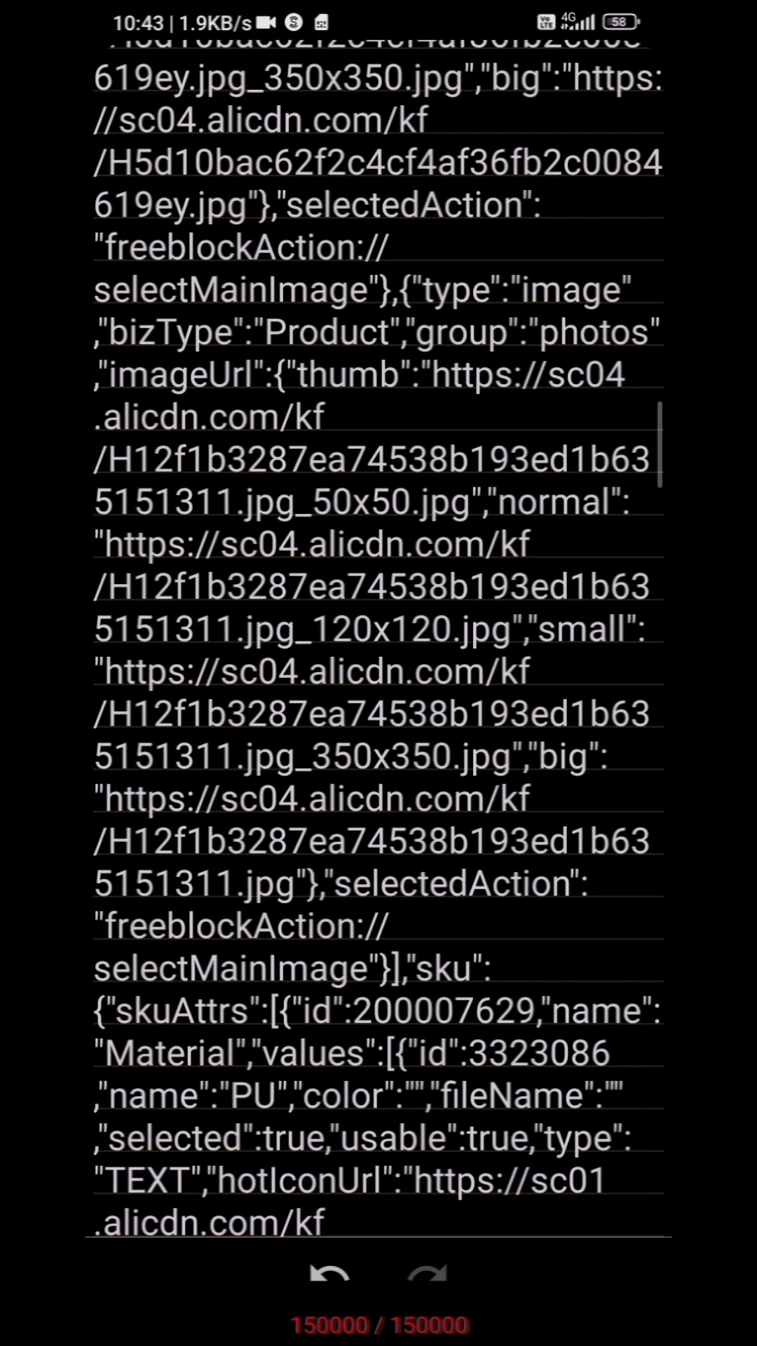
{"action": "key", "text": "Escape"}
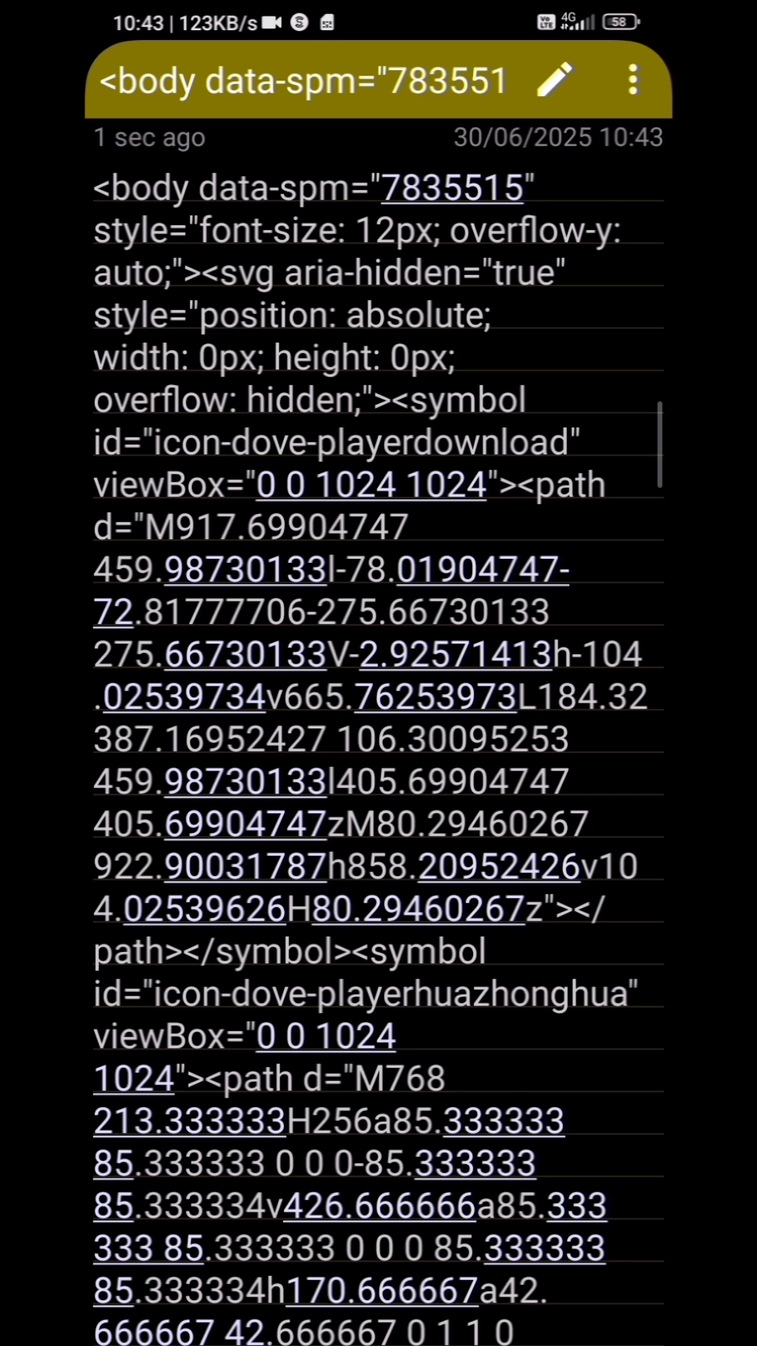
- Search the note for '.mp4' and jump to the first match
{"action": "left_click", "coordinate": [634, 79]}
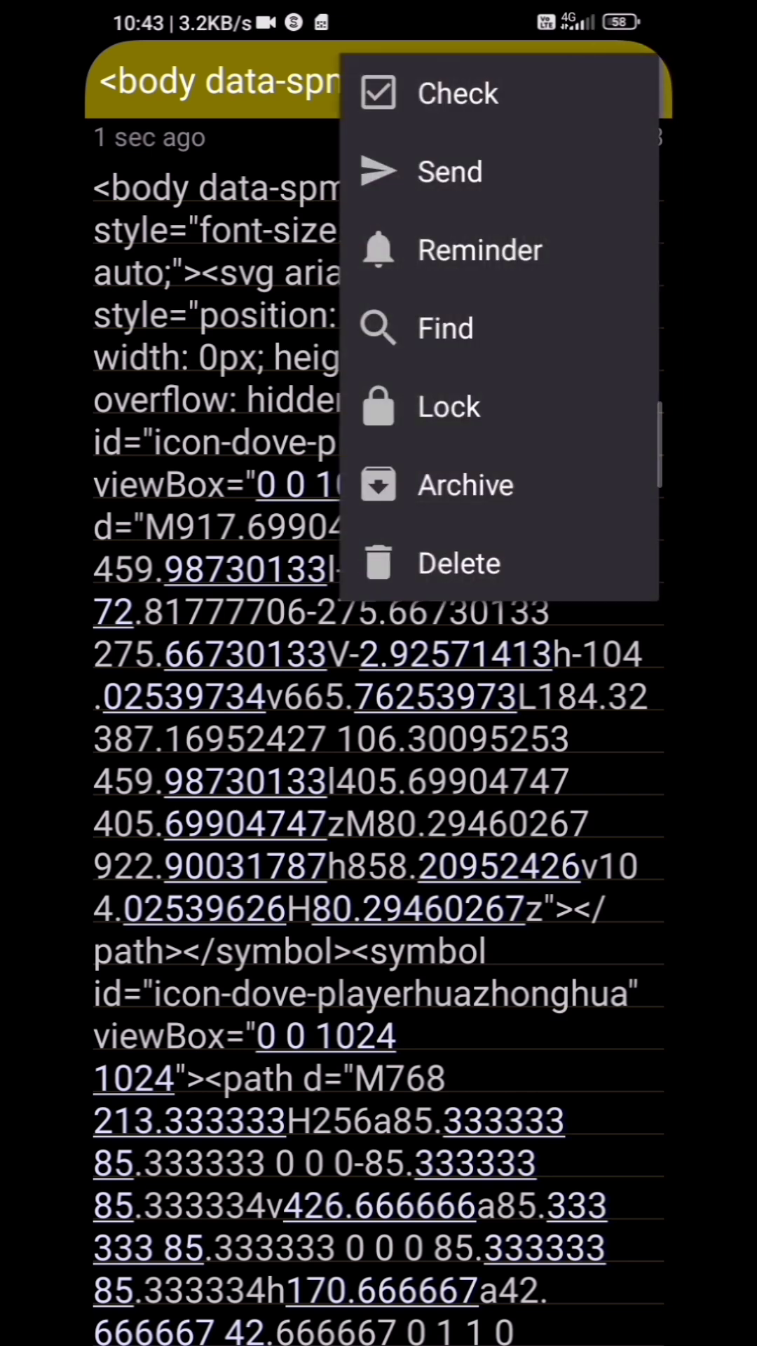
{"action": "left_click", "coordinate": [446, 328]}
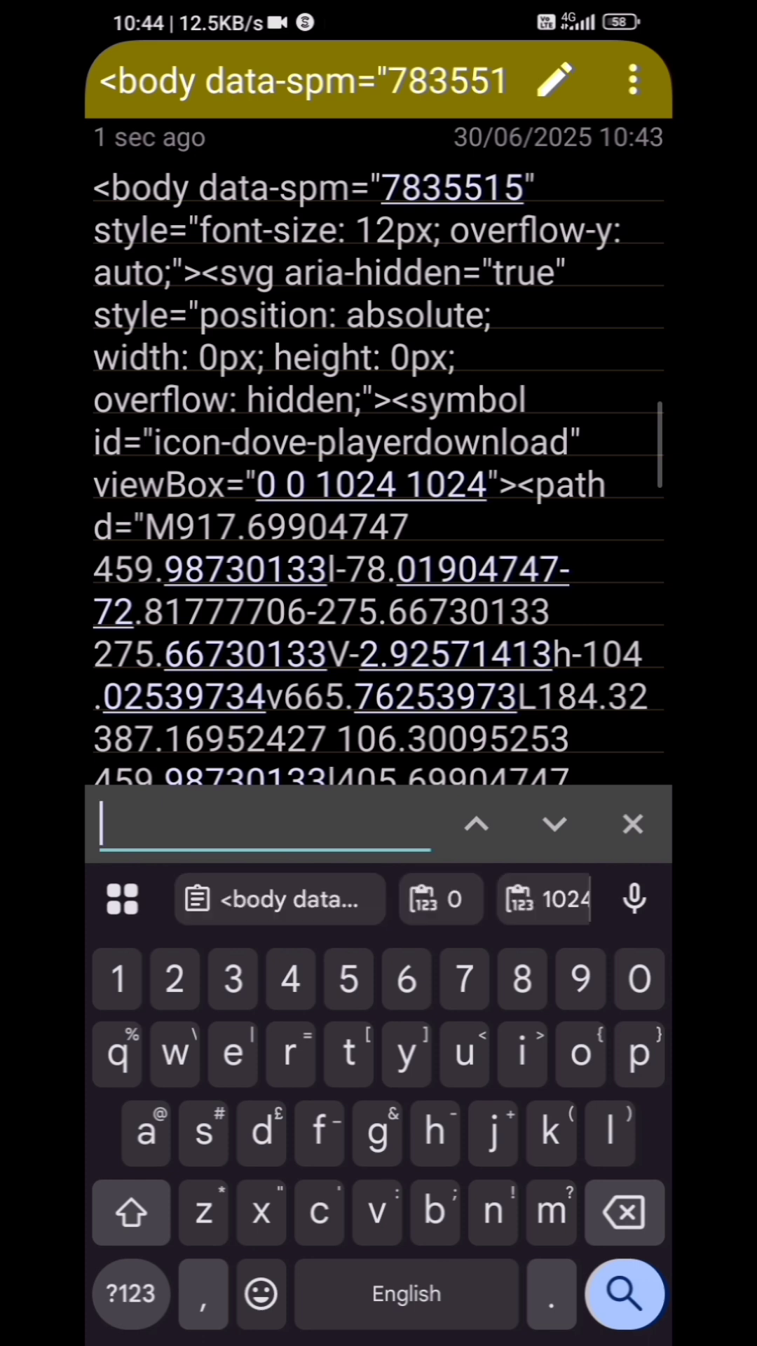
{"action": "type", "text": ".mp4"}
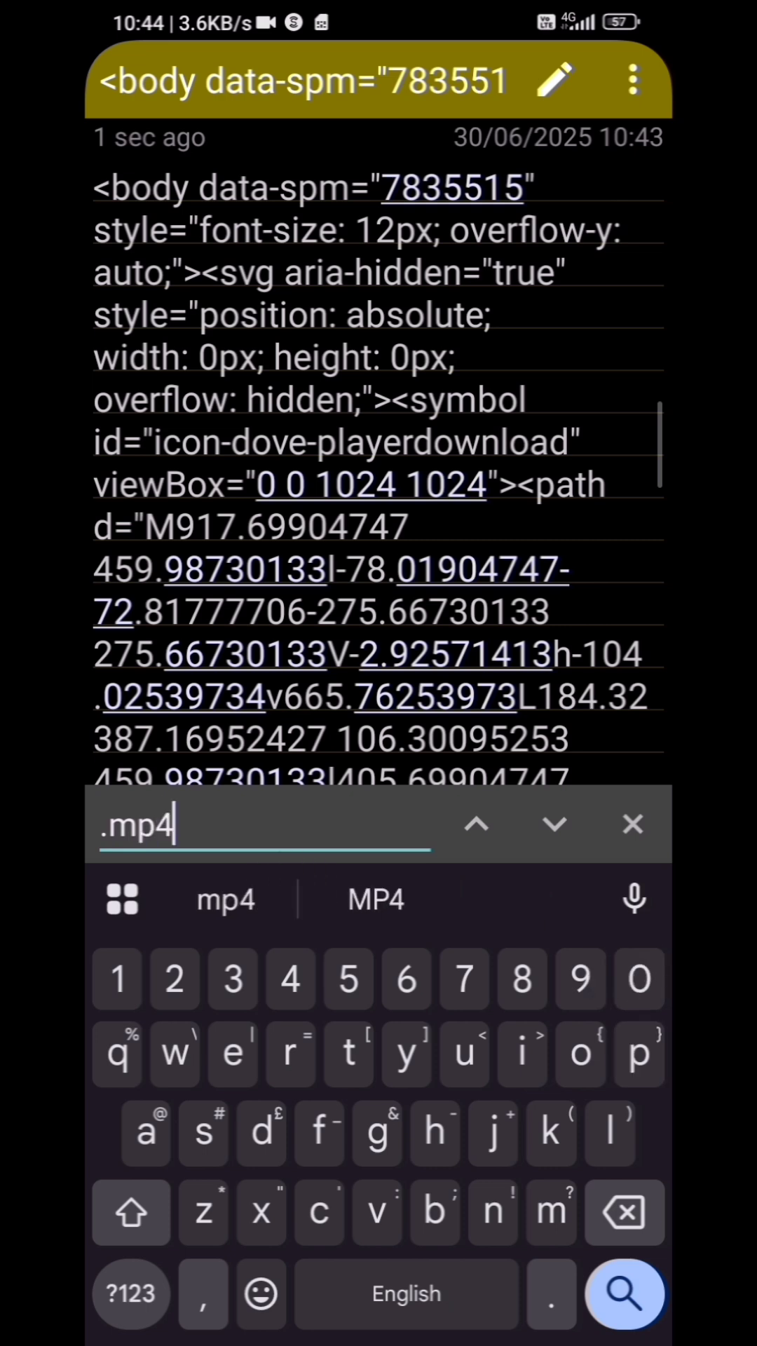
{"action": "key", "text": "Return"}
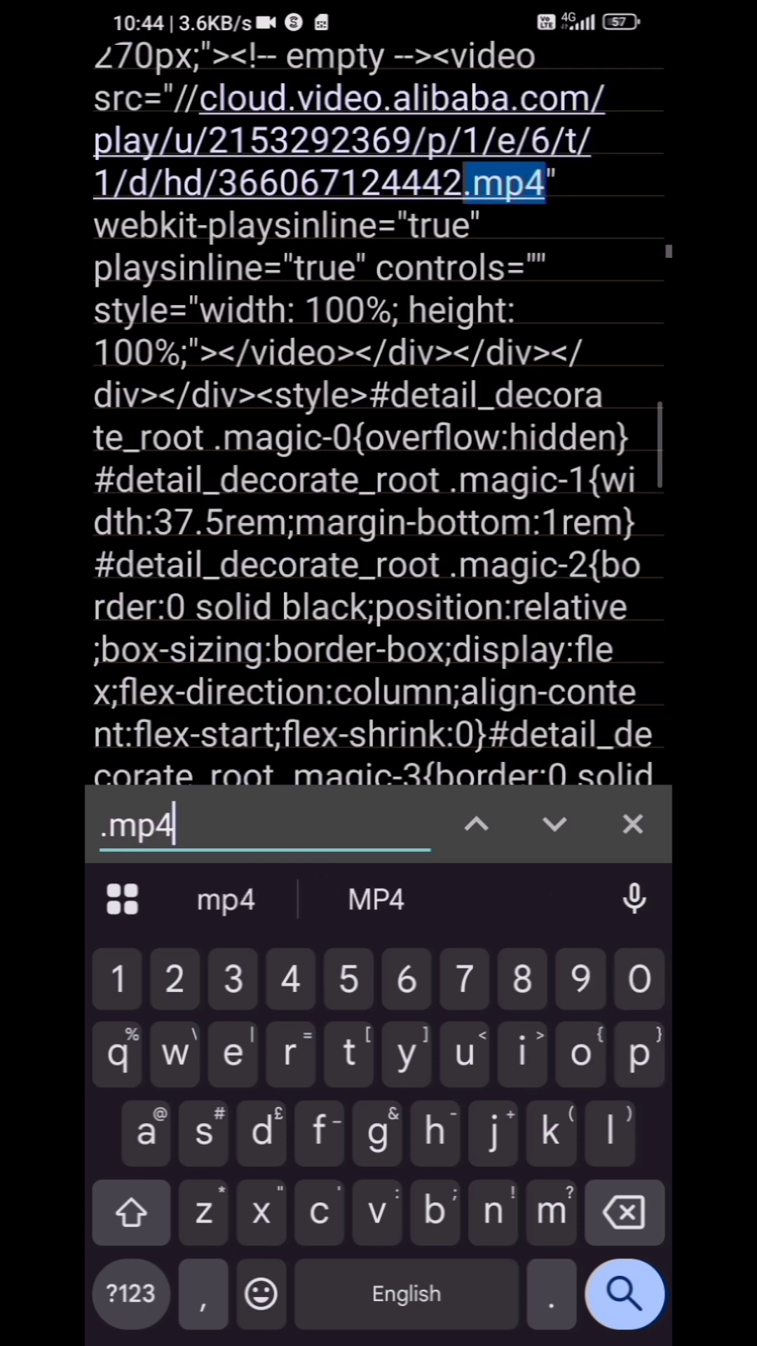
{"action": "scroll", "coordinate": [378, 420], "scroll_direction": "up", "scroll_amount": 3}
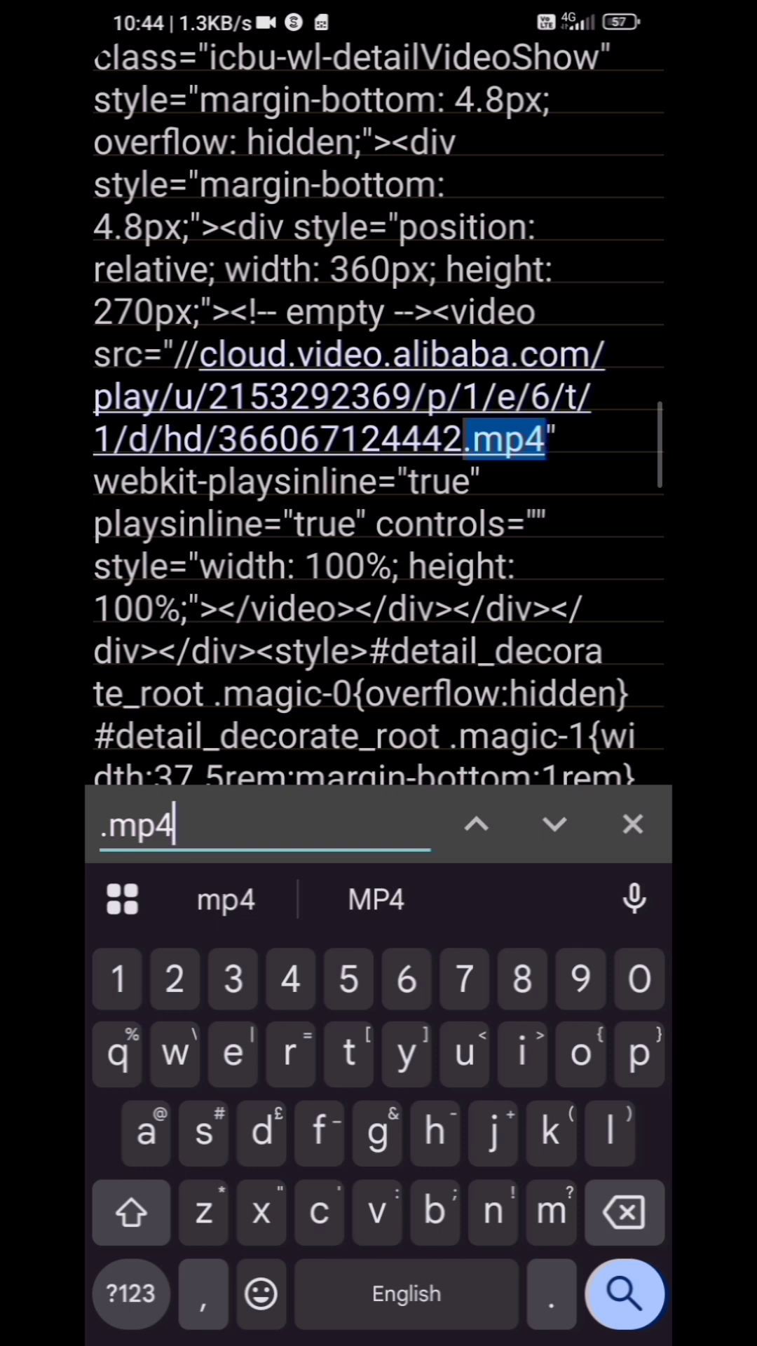
- Select and copy the cloud.video.alibaba.com .mp4 URL
{"action": "left_click", "coordinate": [316, 356]}
{"action": "mouse_move", "coordinate": [315, 356]}
{"action": "left_mouse_down"}
{"action": "mouse_move", "coordinate": [515, 439]}
{"action": "mouse_move", "coordinate": [545, 440]}
{"action": "left_mouse_up"}
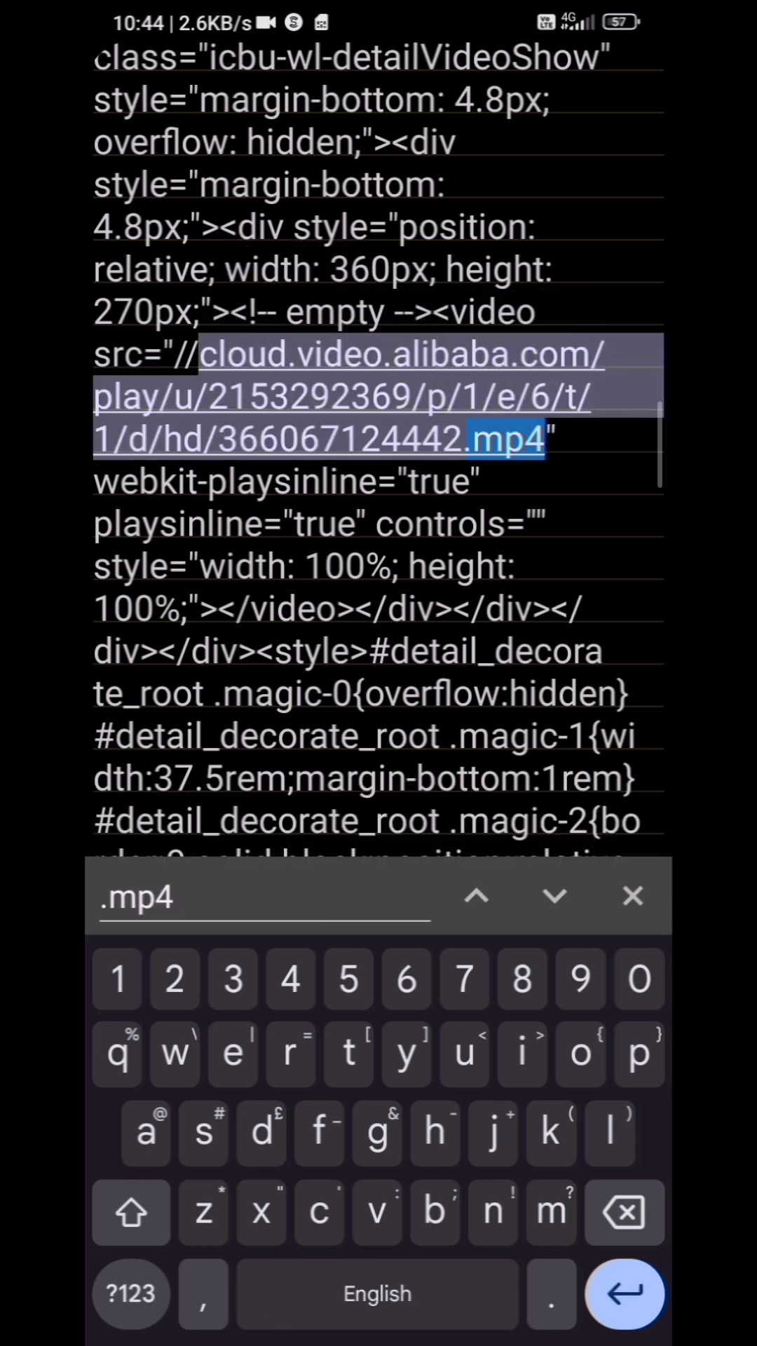
{"action": "left_click", "coordinate": [536, 241]}
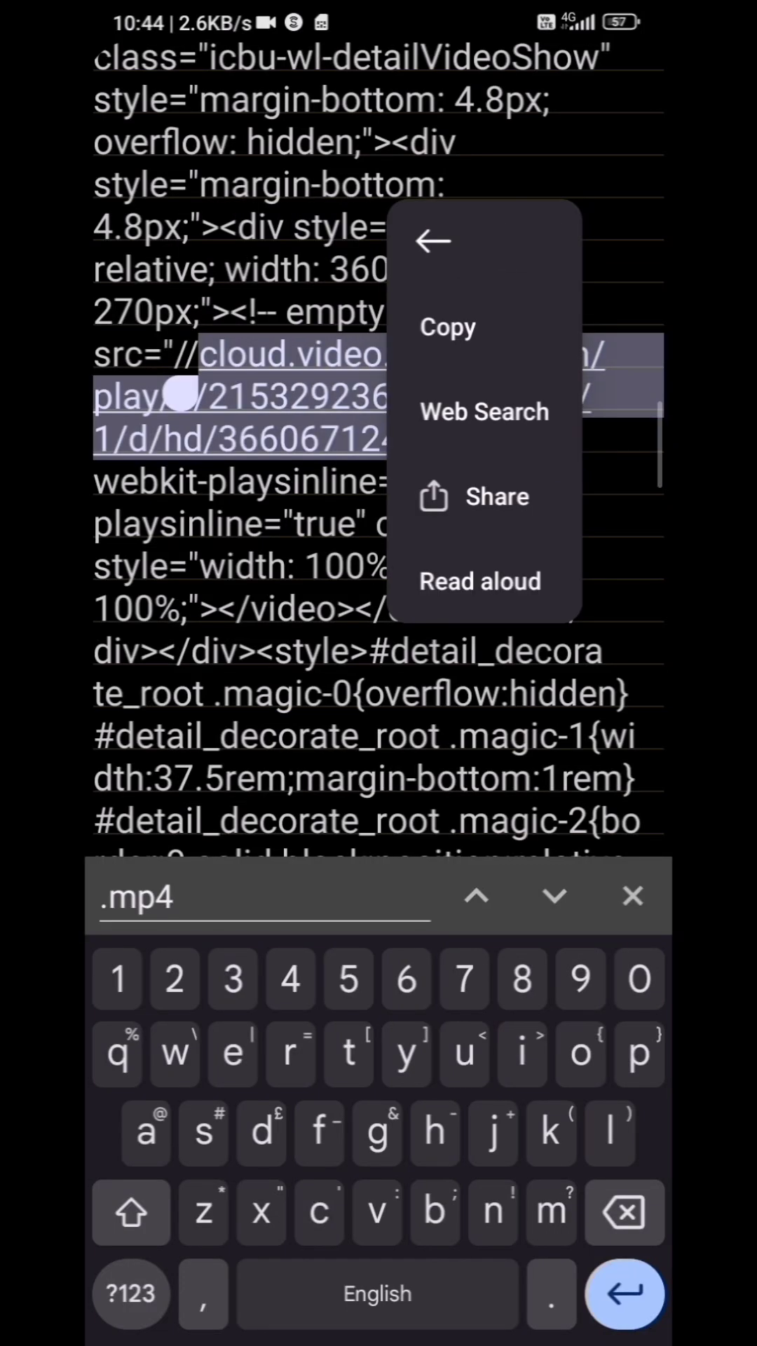
{"action": "left_click", "coordinate": [180, 393]}
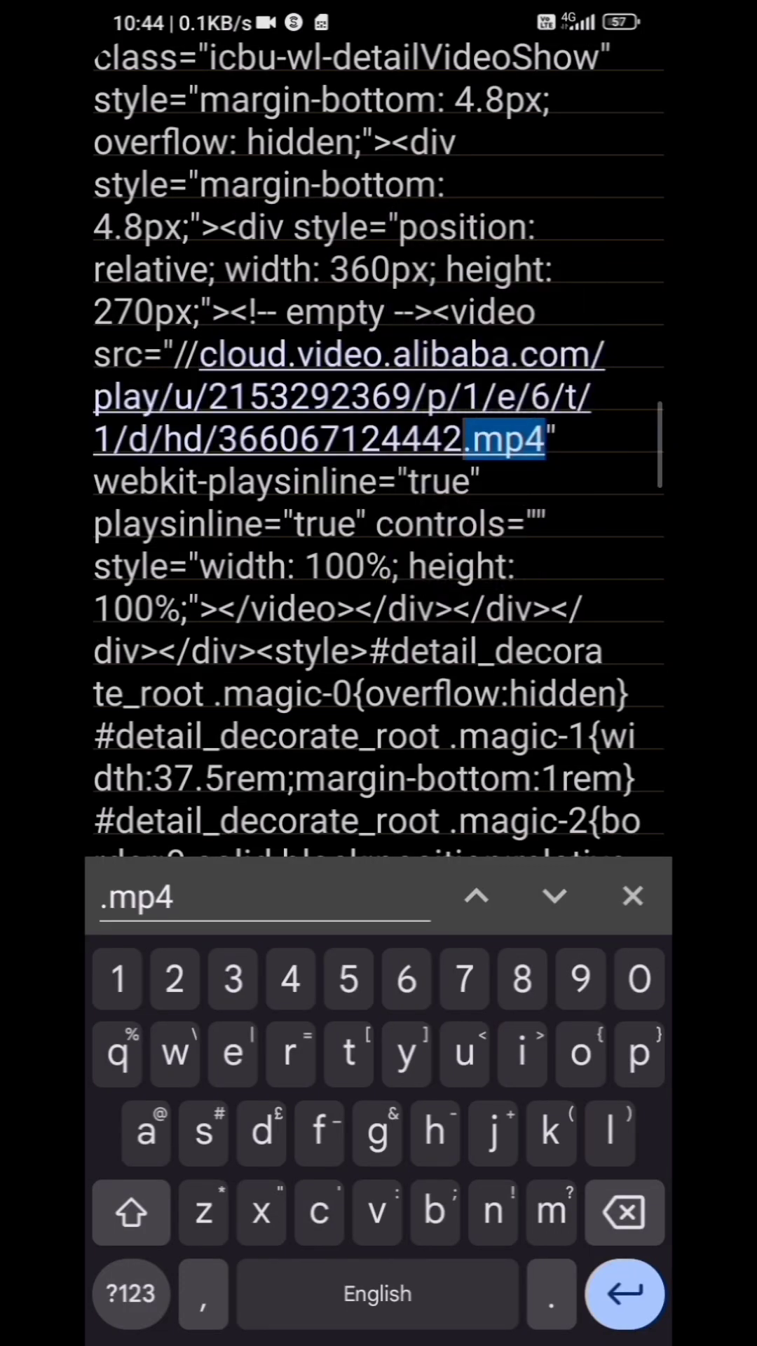
- Load the copied .mp4 link in a new Chrome tab and bring up its download option
{"action": "left_click_drag", "start_coordinate": [379, 1335], "coordinate": [379, 789]}
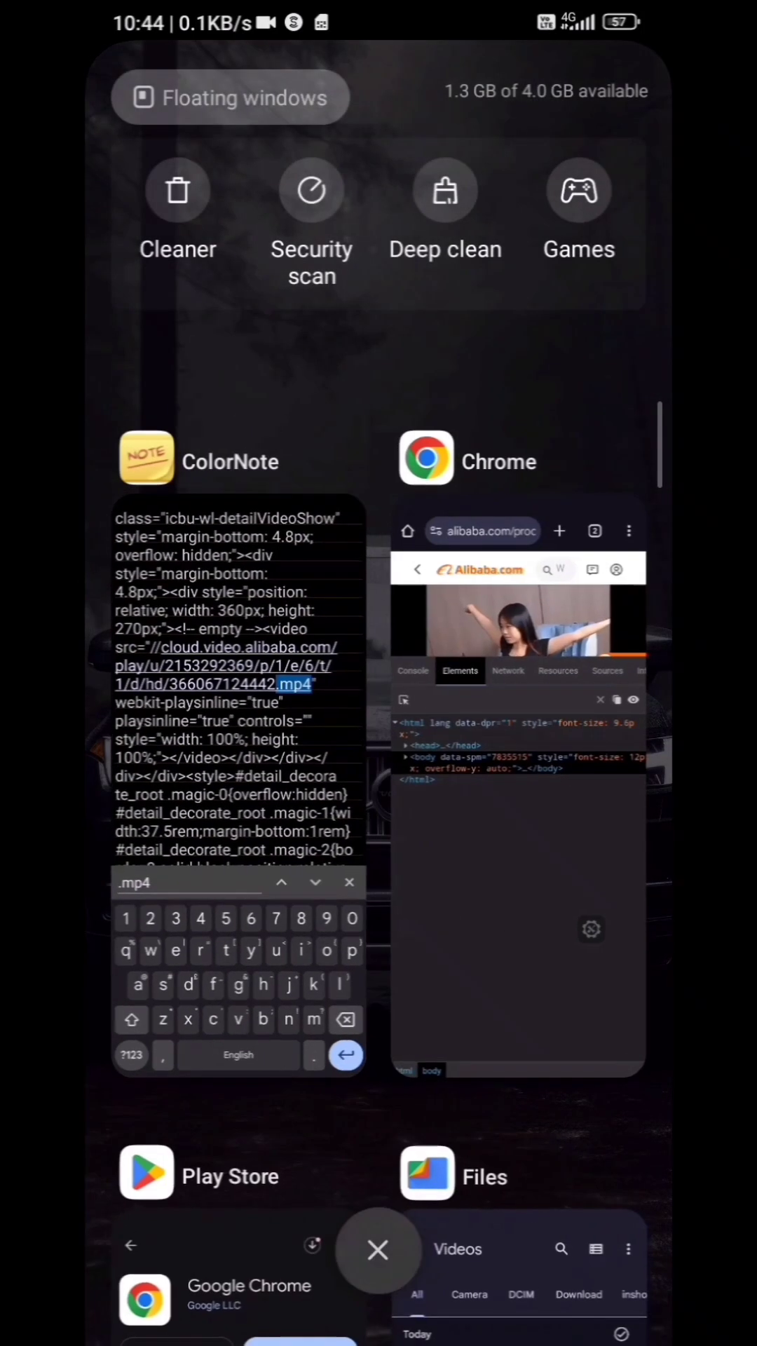
{"action": "left_click", "coordinate": [518, 800]}
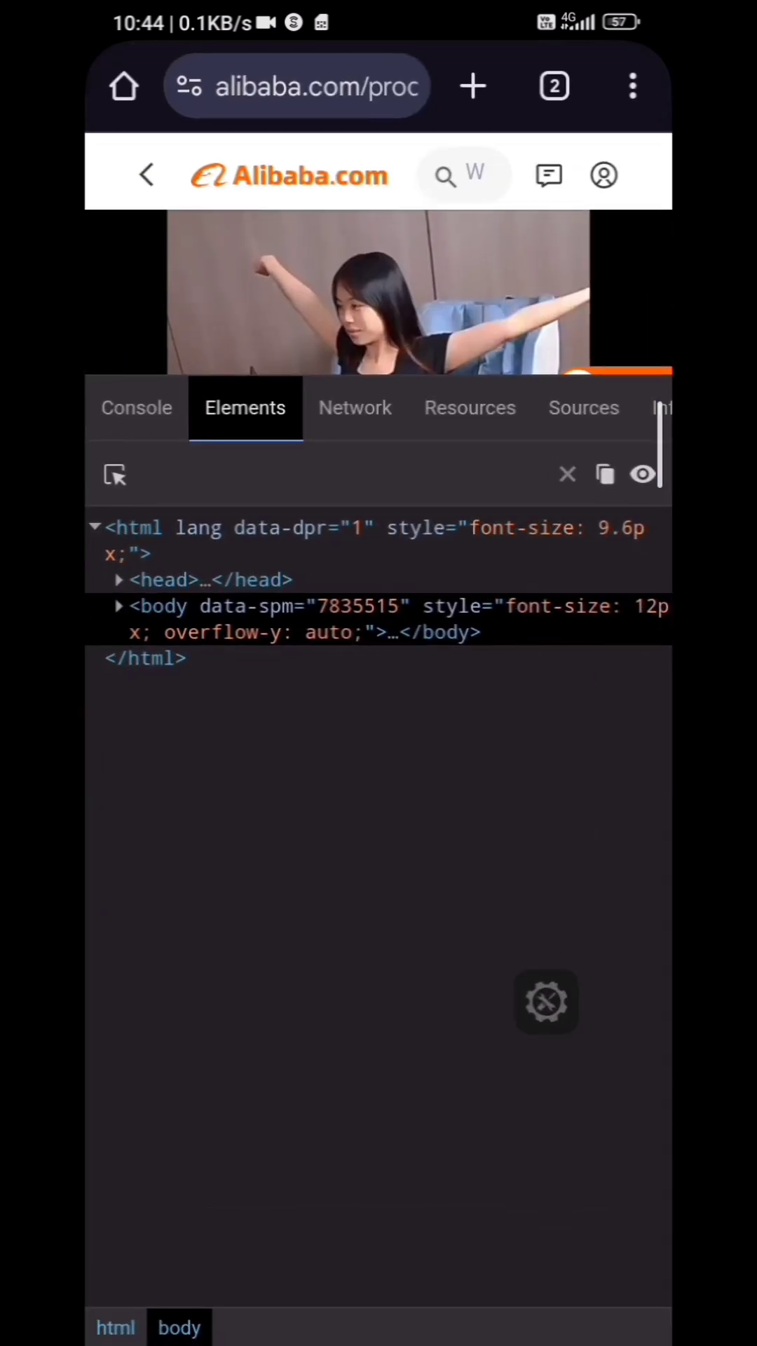
{"action": "left_click", "coordinate": [472, 87]}
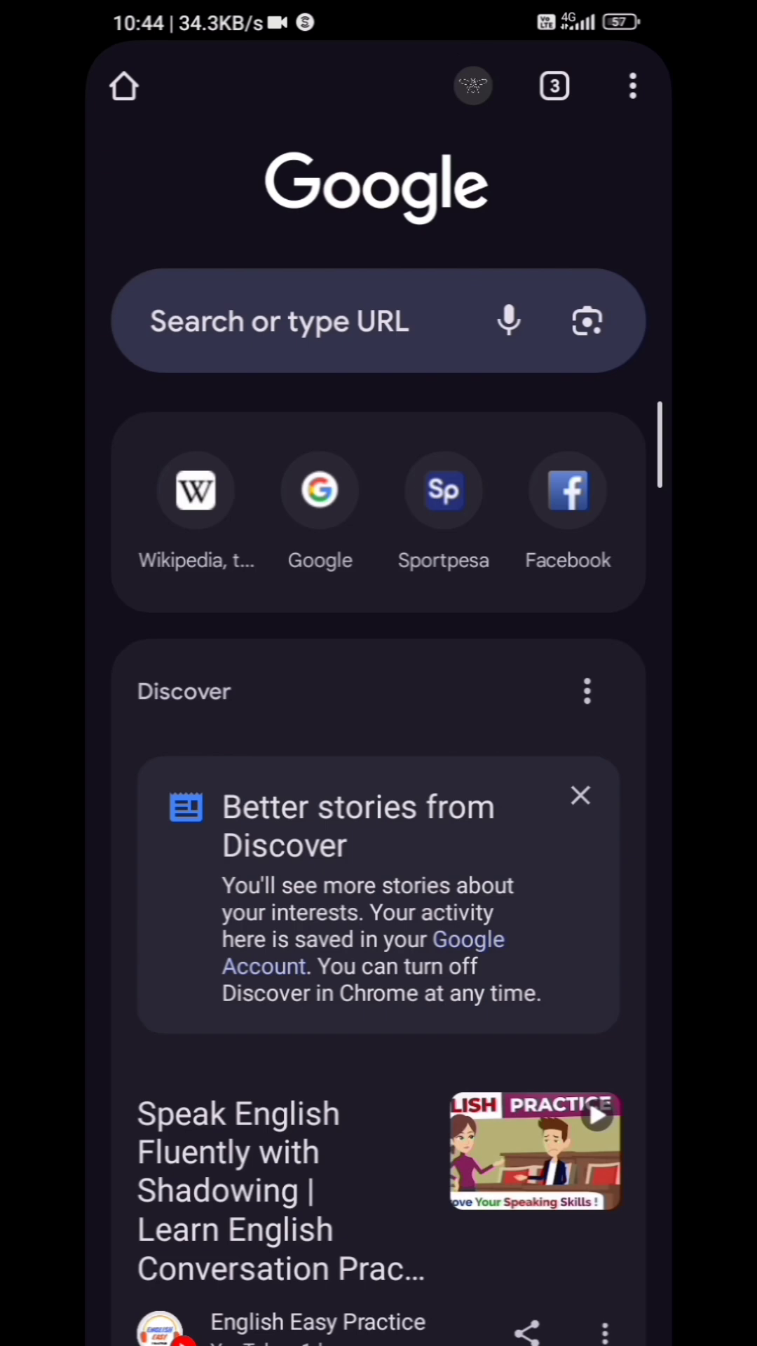
{"action": "left_click", "coordinate": [279, 321]}
{"action": "left_click", "coordinate": [191, 87]}
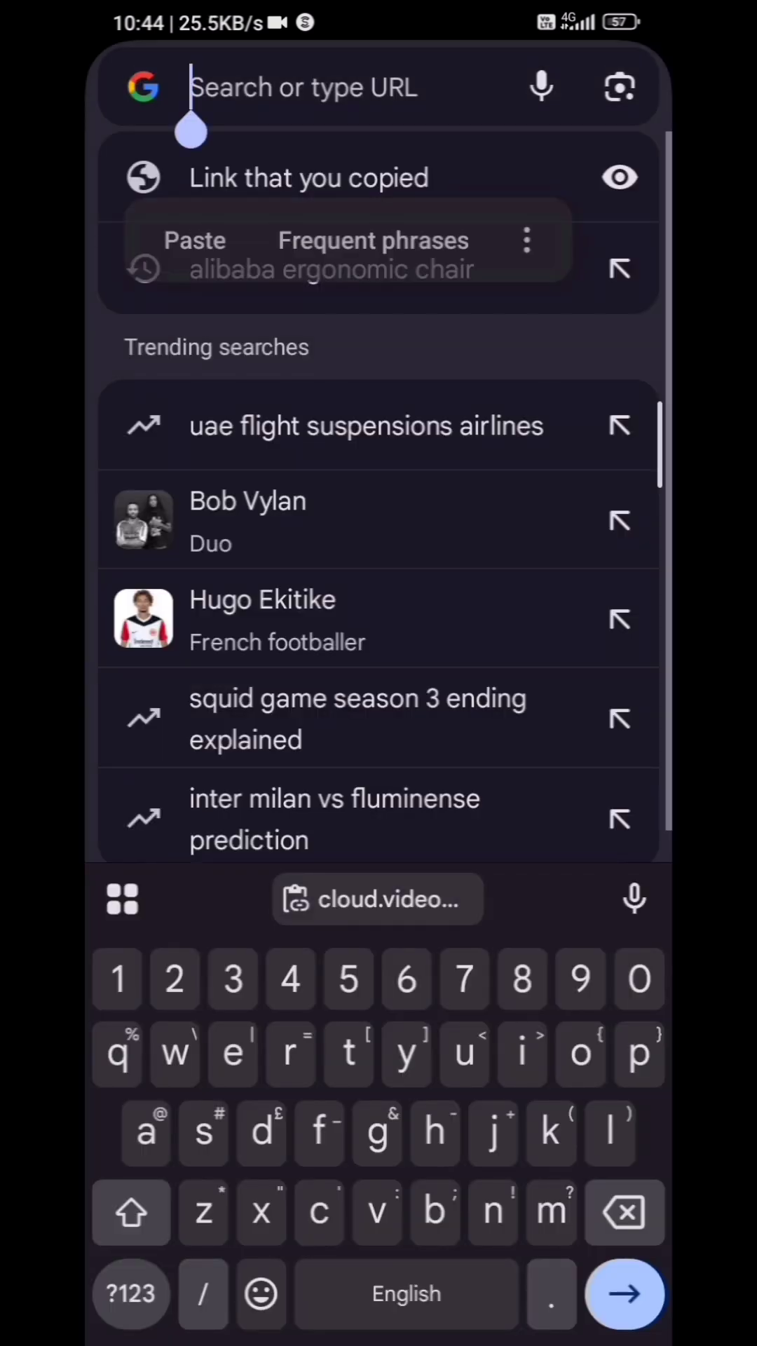
{"action": "left_click", "coordinate": [194, 240]}
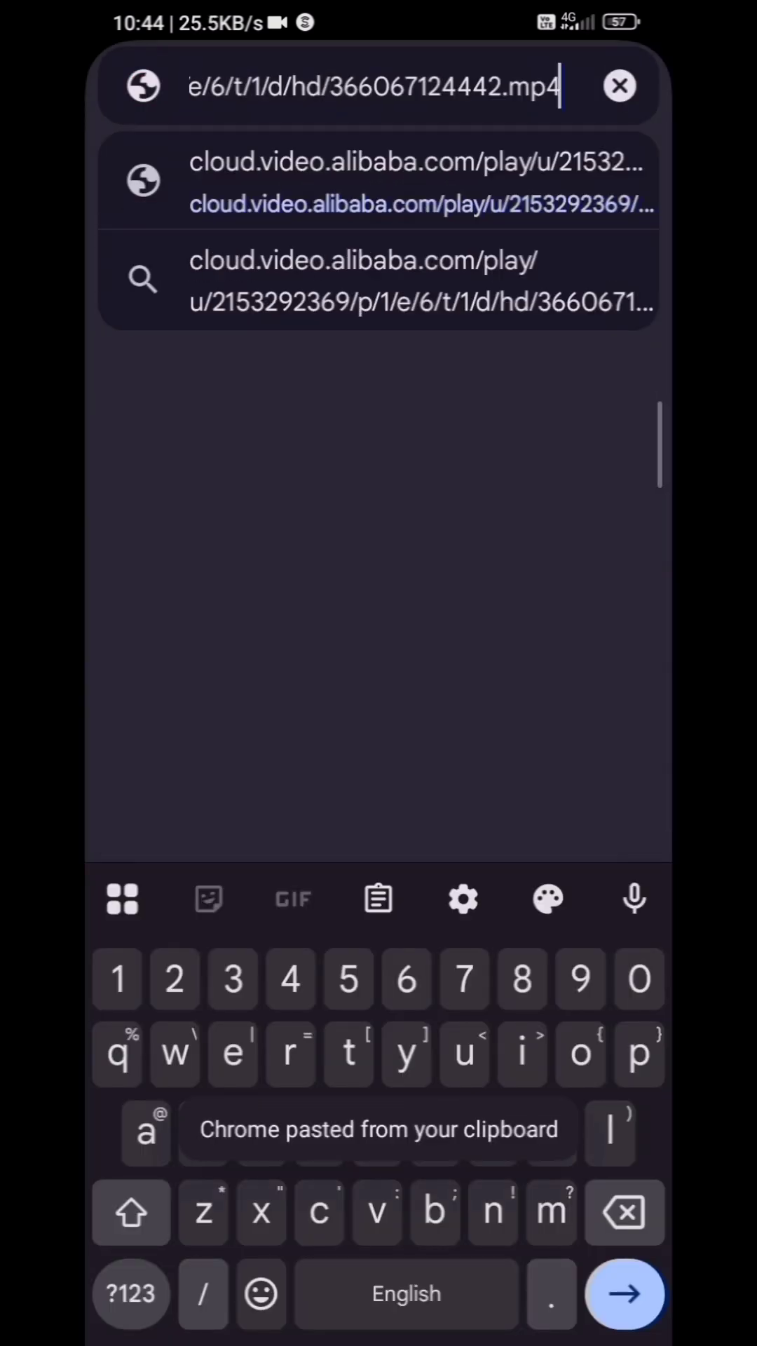
{"action": "key", "text": "Return"}
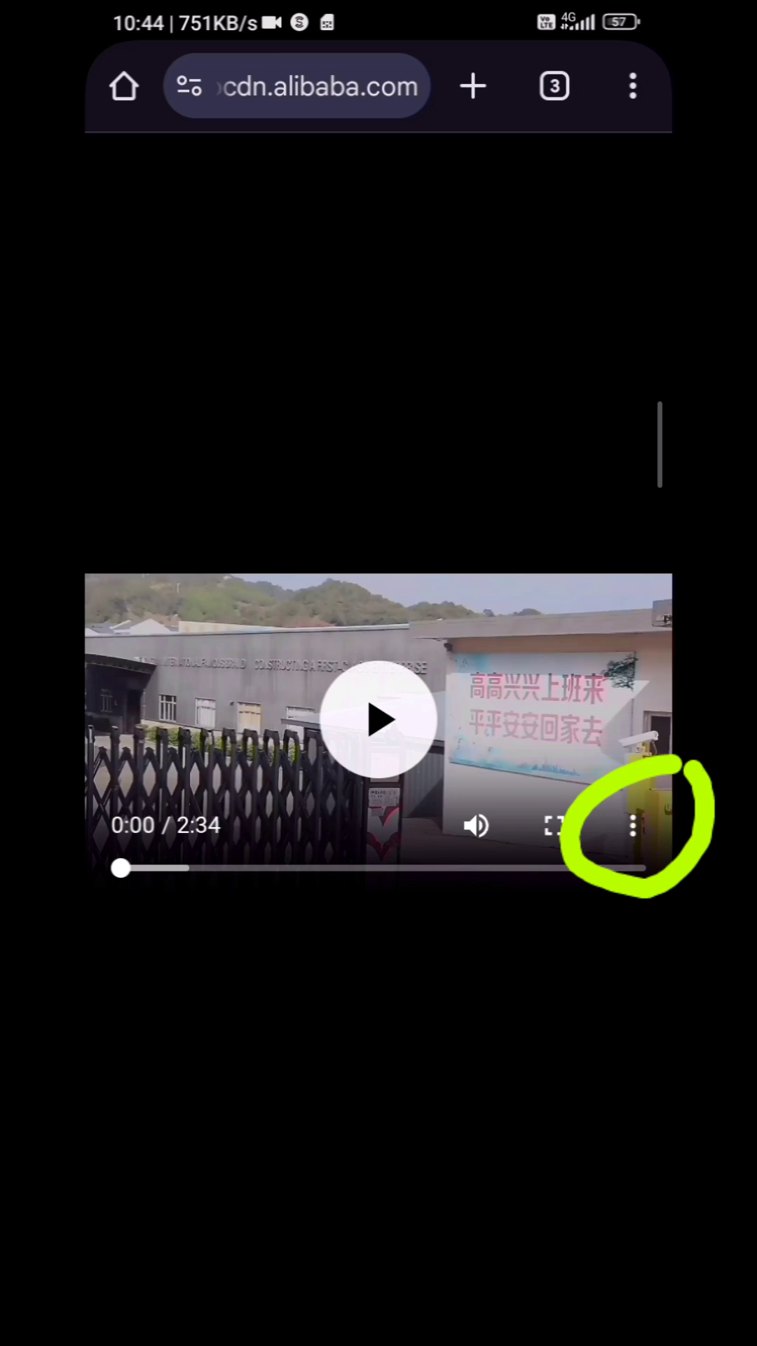
{"action": "left_click", "coordinate": [633, 825]}
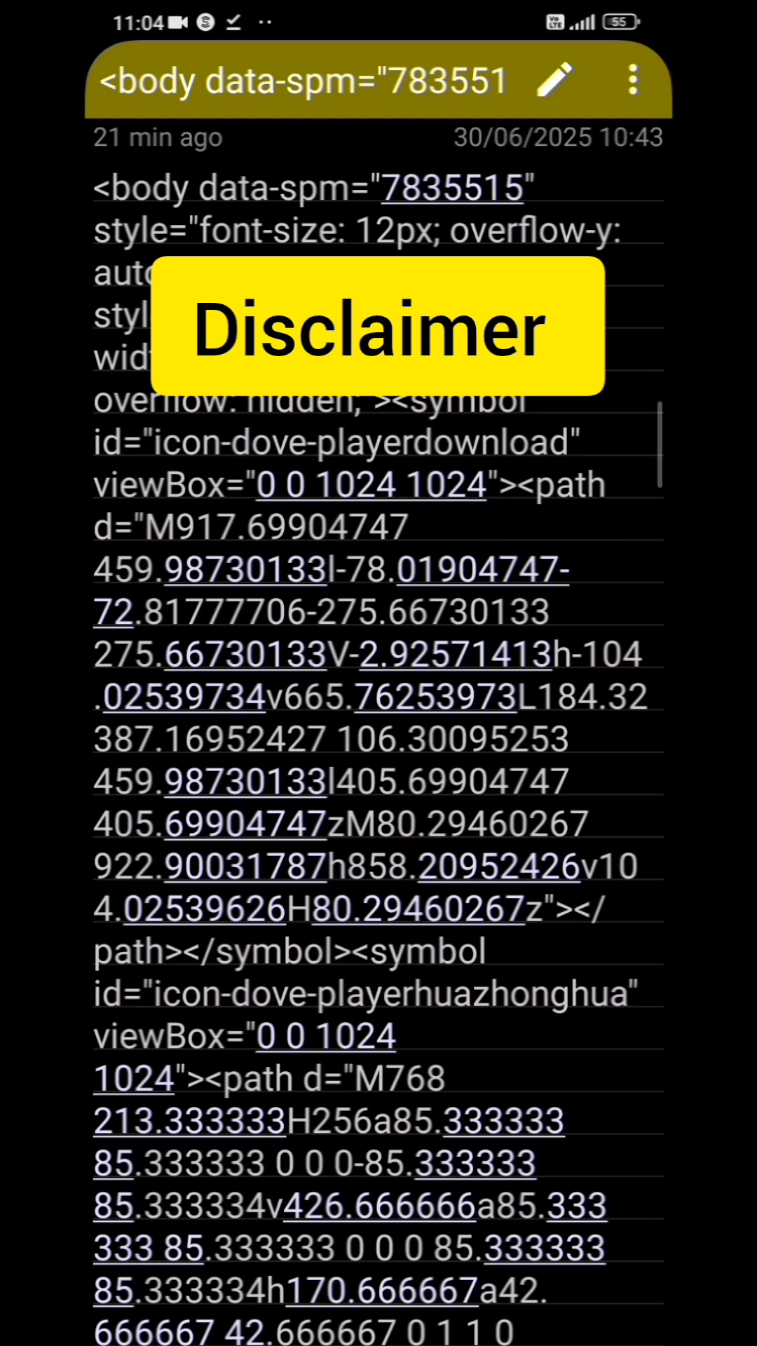
{"action": "scroll", "coordinate": [378, 735], "scroll_direction": "down", "scroll_amount": 10}
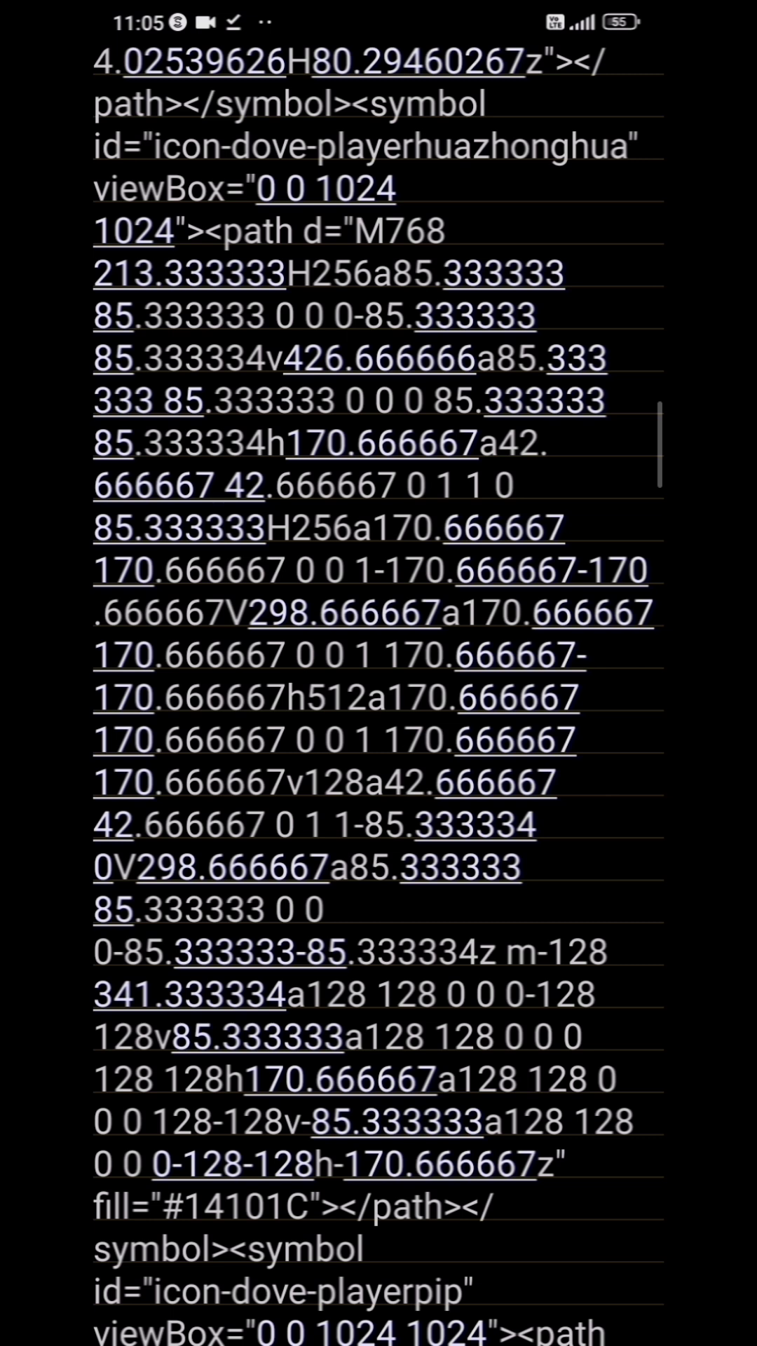
- Search the note for '.mp4' and advance to the next match
{"action": "left_click", "coordinate": [632, 80]}
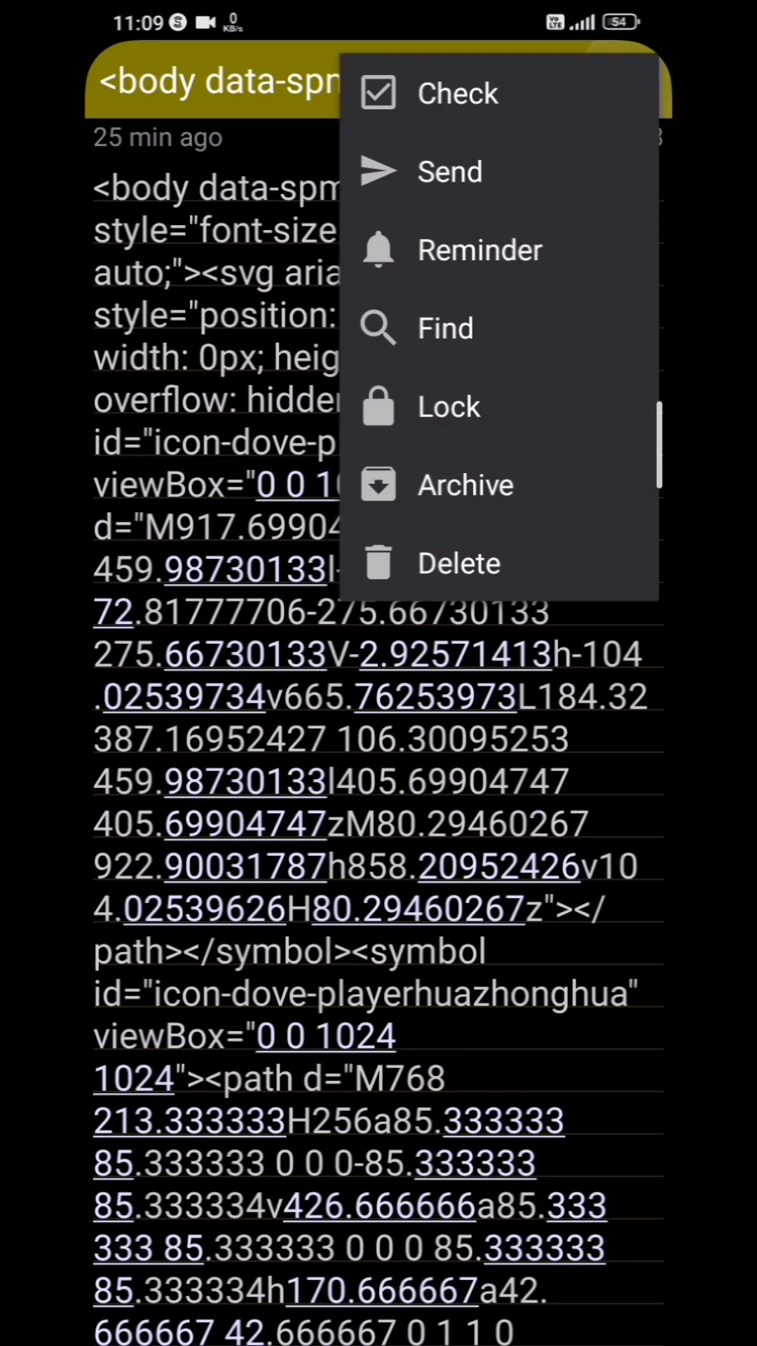
{"action": "key", "text": "Escape"}
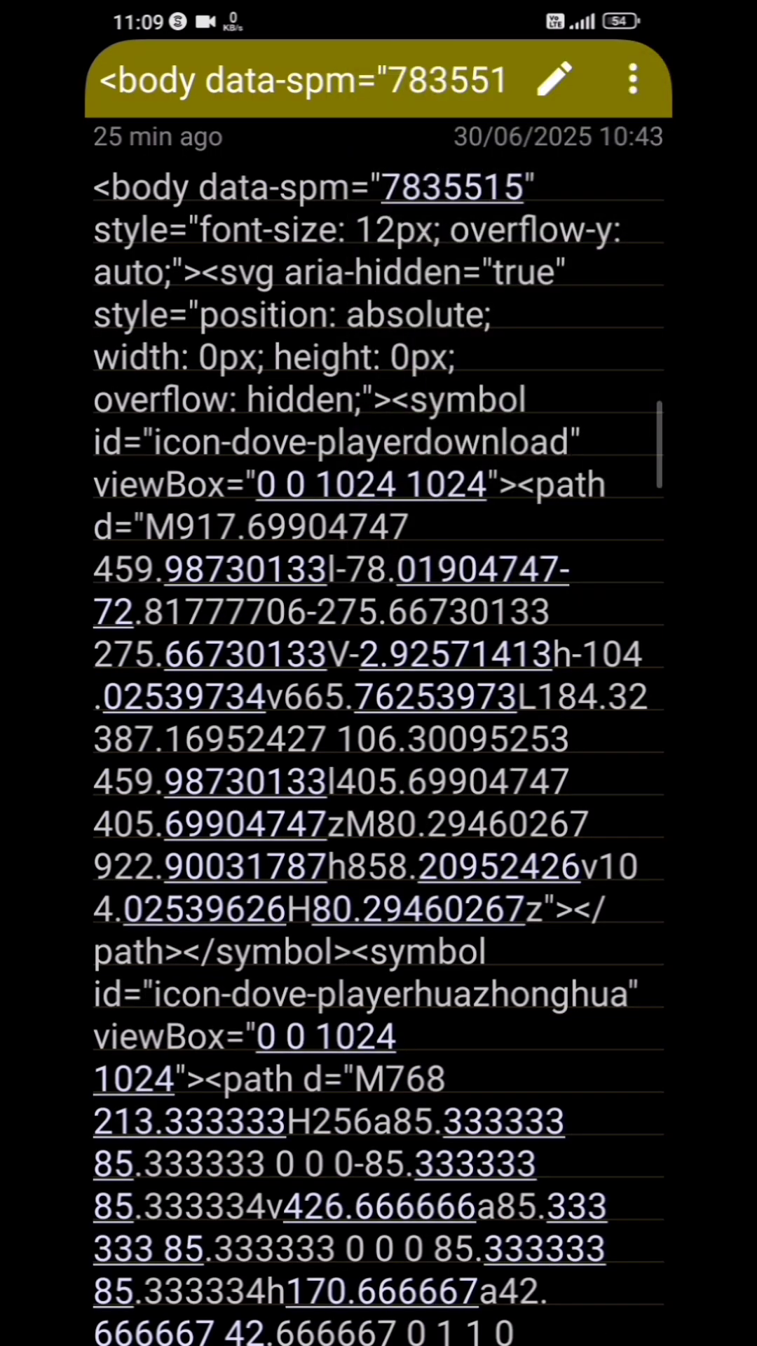
{"action": "left_click", "coordinate": [631, 79]}
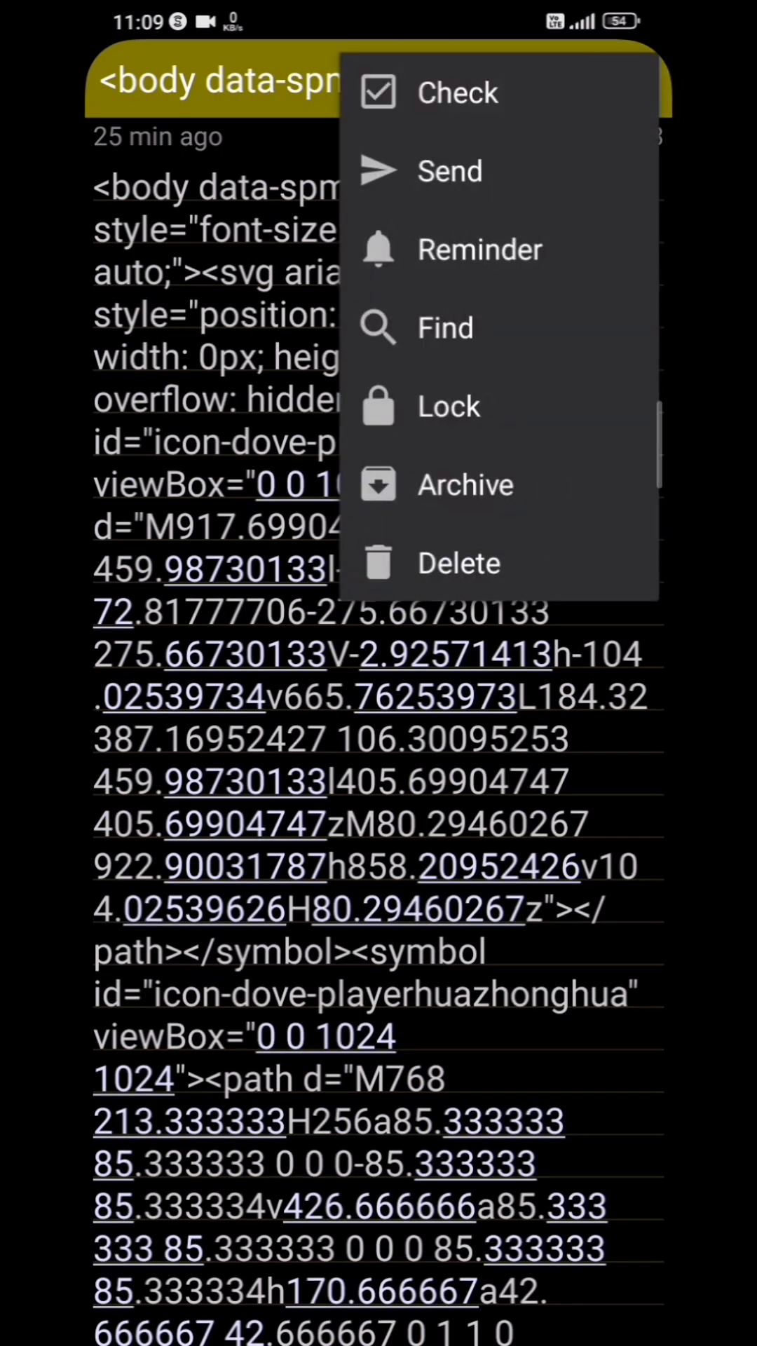
{"action": "left_click", "coordinate": [445, 327]}
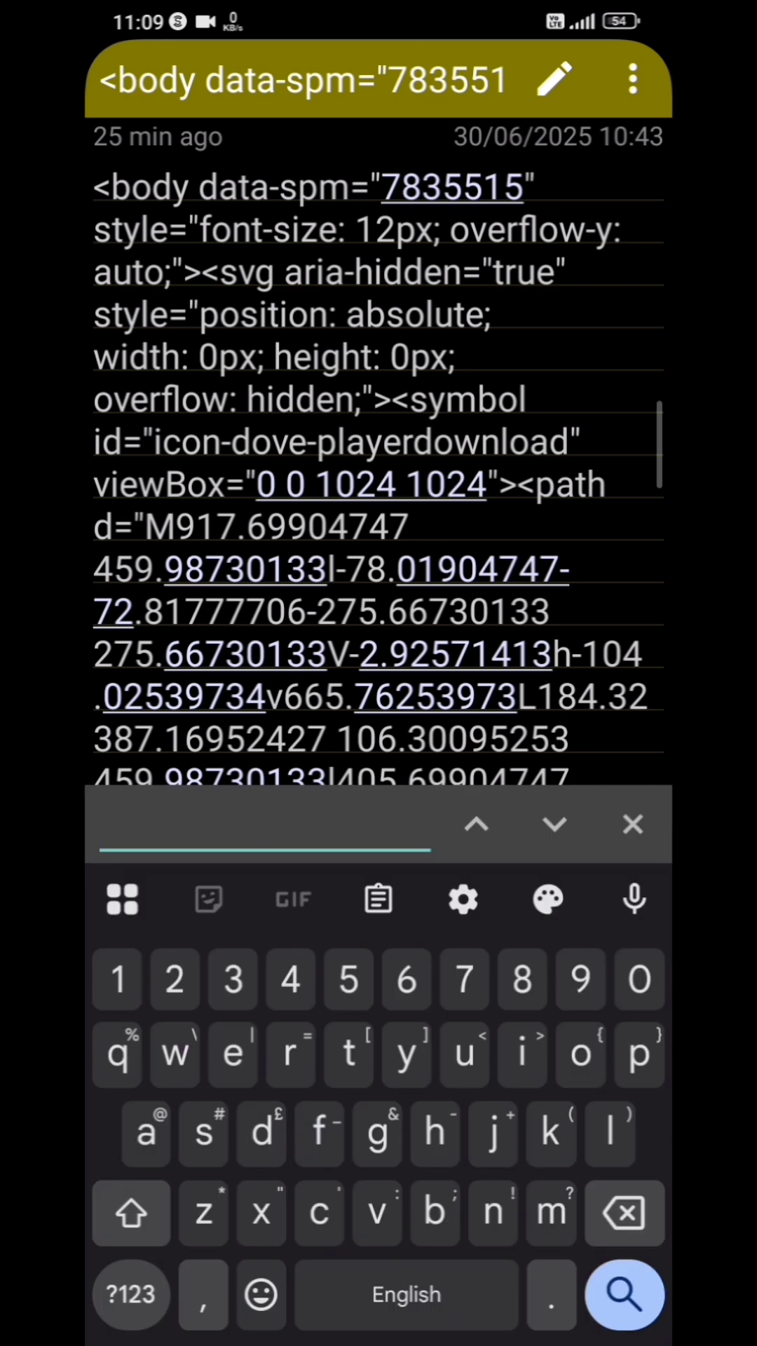
{"action": "type", "text": ".mp"}
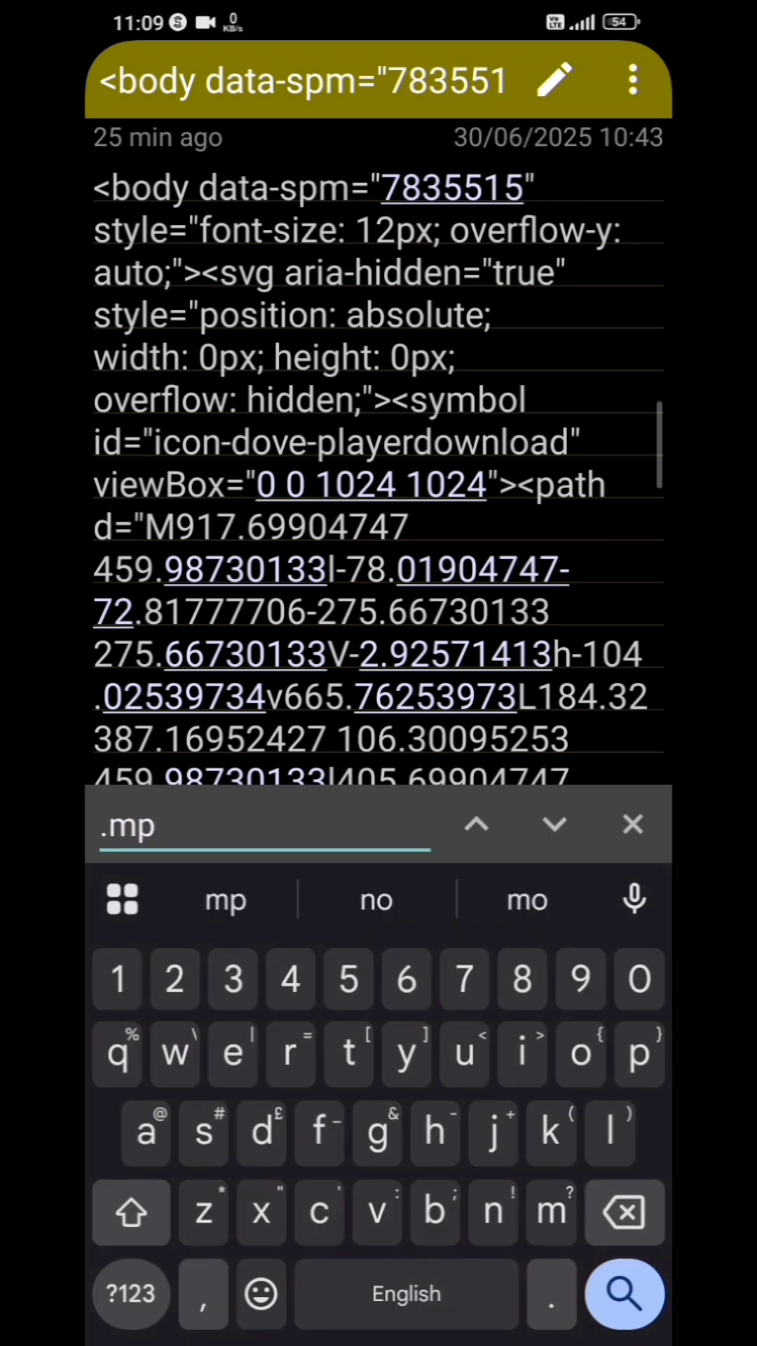
{"action": "type", "text": "4"}
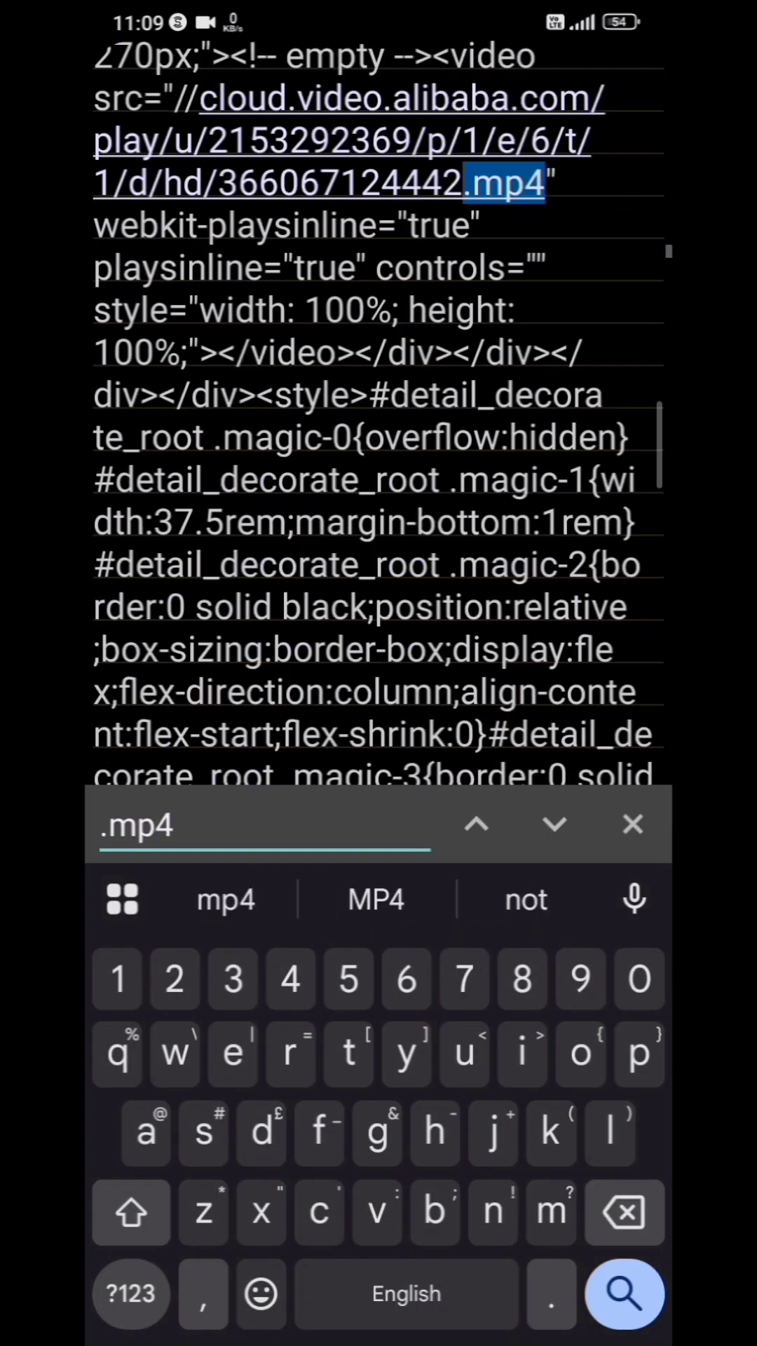
{"action": "scroll", "coordinate": [379, 420], "scroll_direction": "up", "scroll_amount": 2}
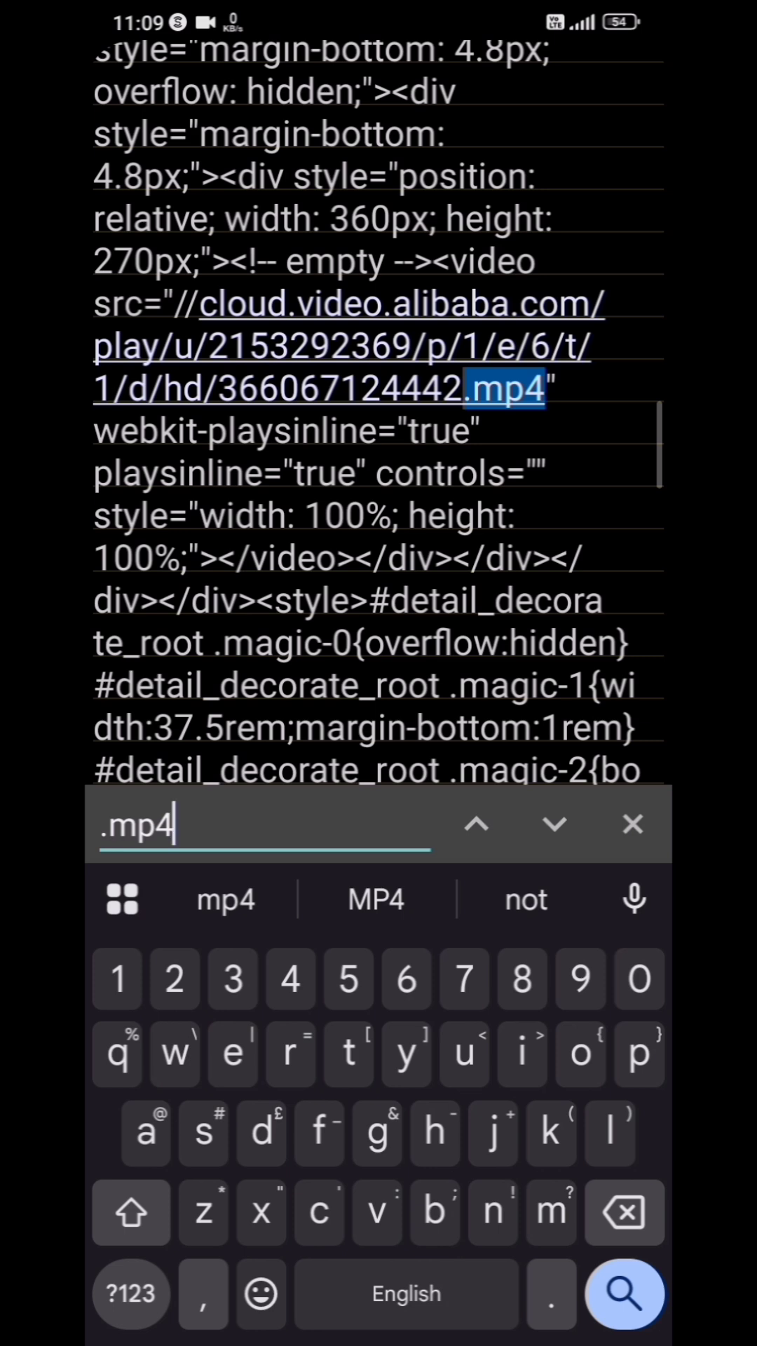
{"action": "left_click", "coordinate": [555, 824]}
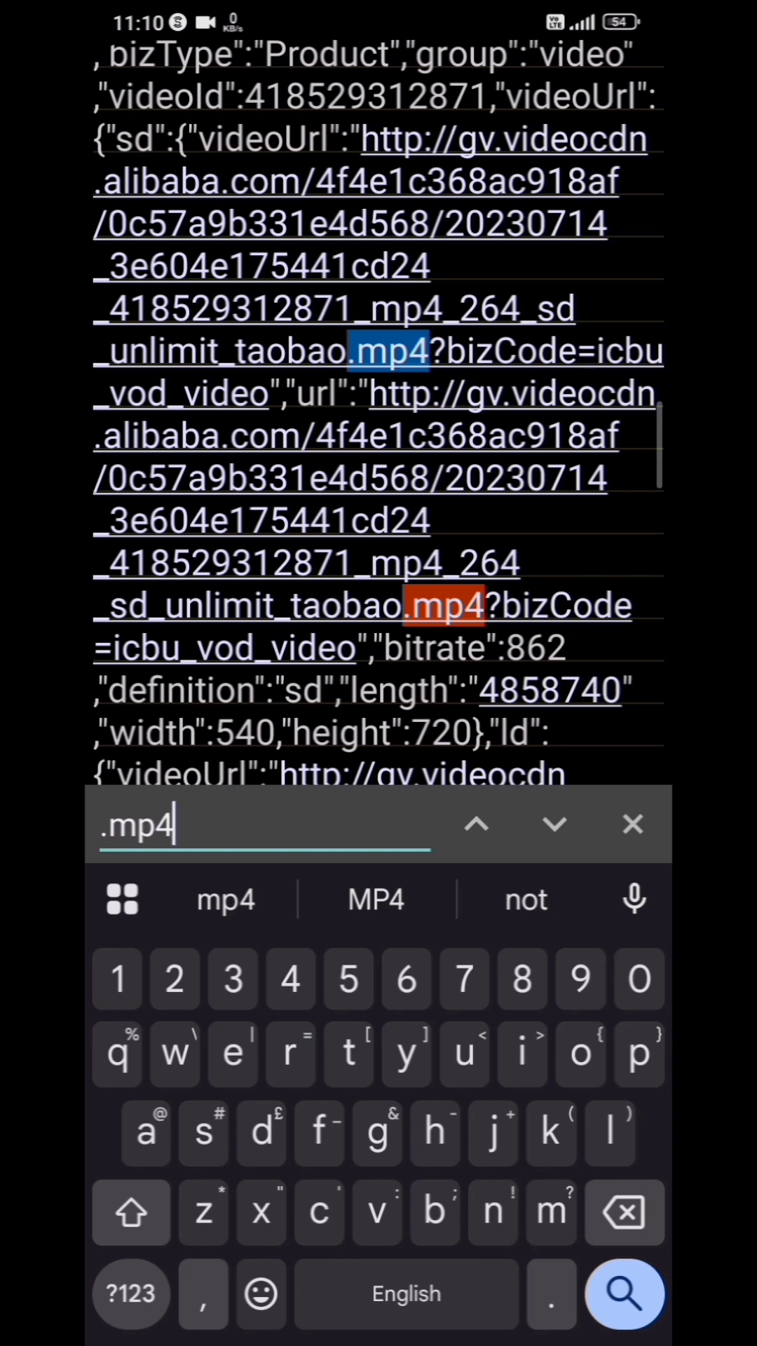
- Select and copy the gv.videocdn.alibaba.com .mp4 link
{"action": "left_click", "coordinate": [442, 139]}
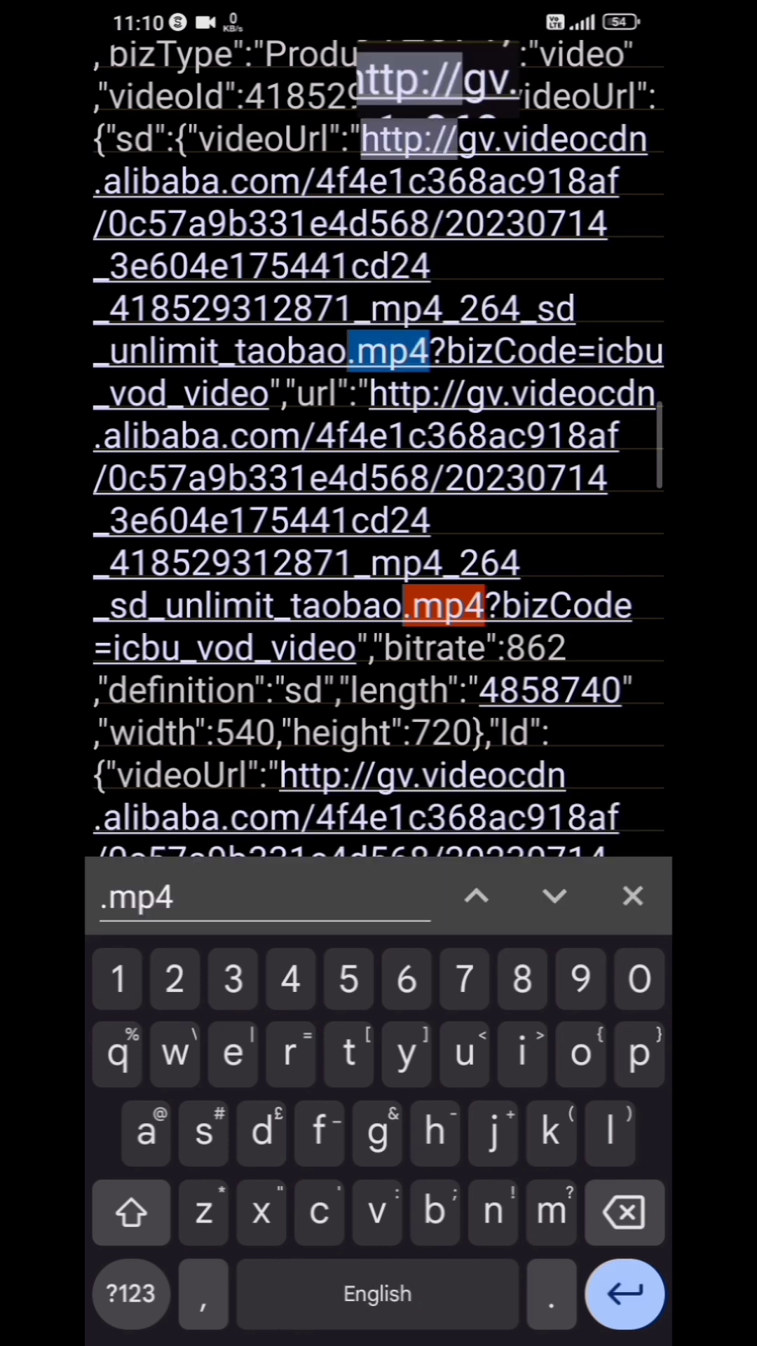
{"action": "left_click_drag", "start_coordinate": [441, 138], "coordinate": [425, 342]}
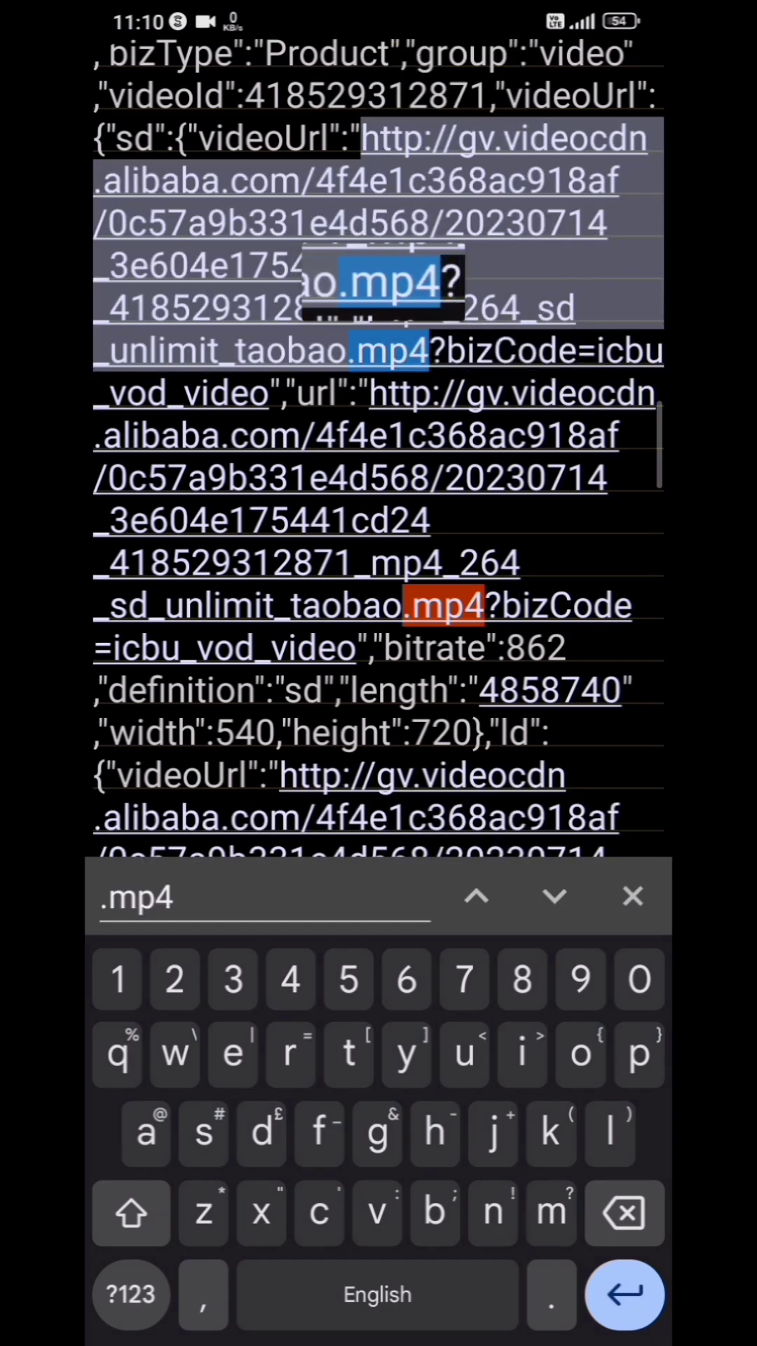
{"action": "left_click_drag", "start_coordinate": [427, 342], "coordinate": [426, 341]}
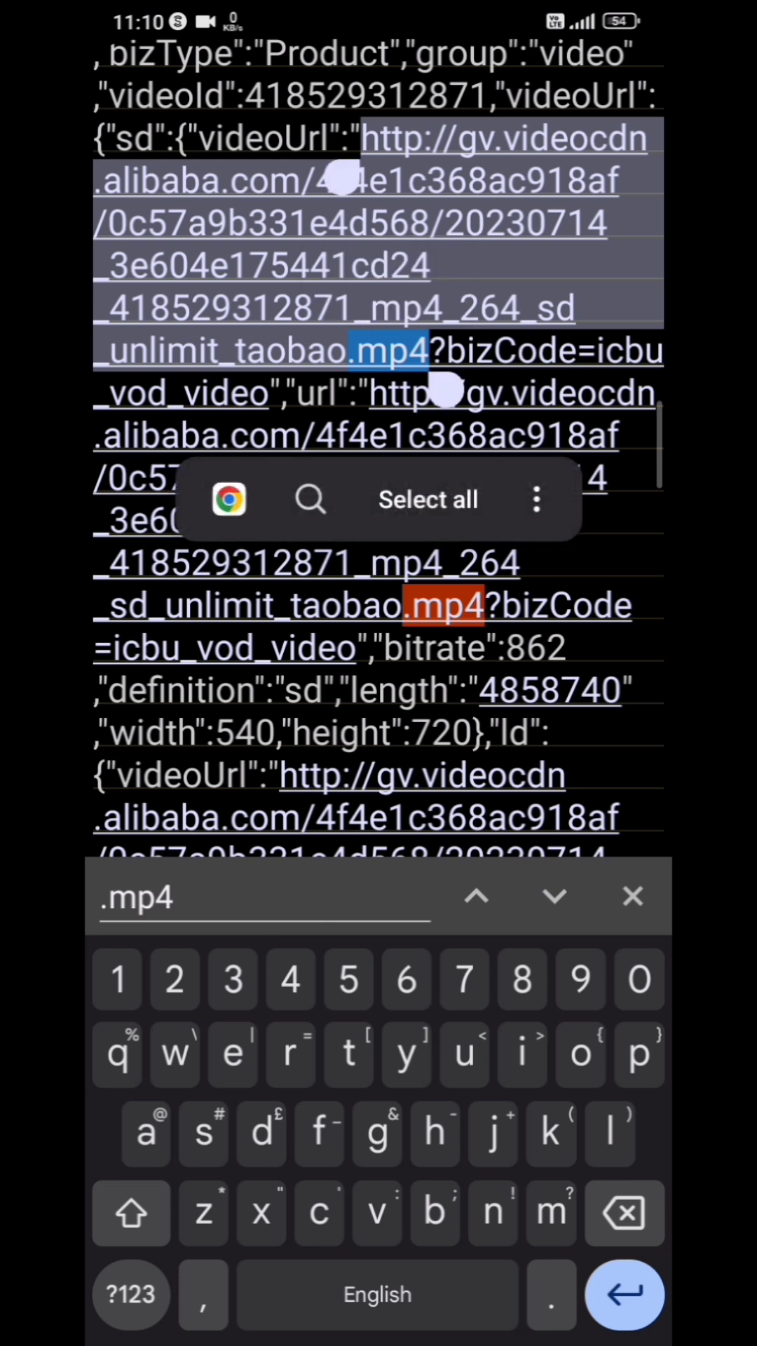
{"action": "left_click", "coordinate": [536, 500]}
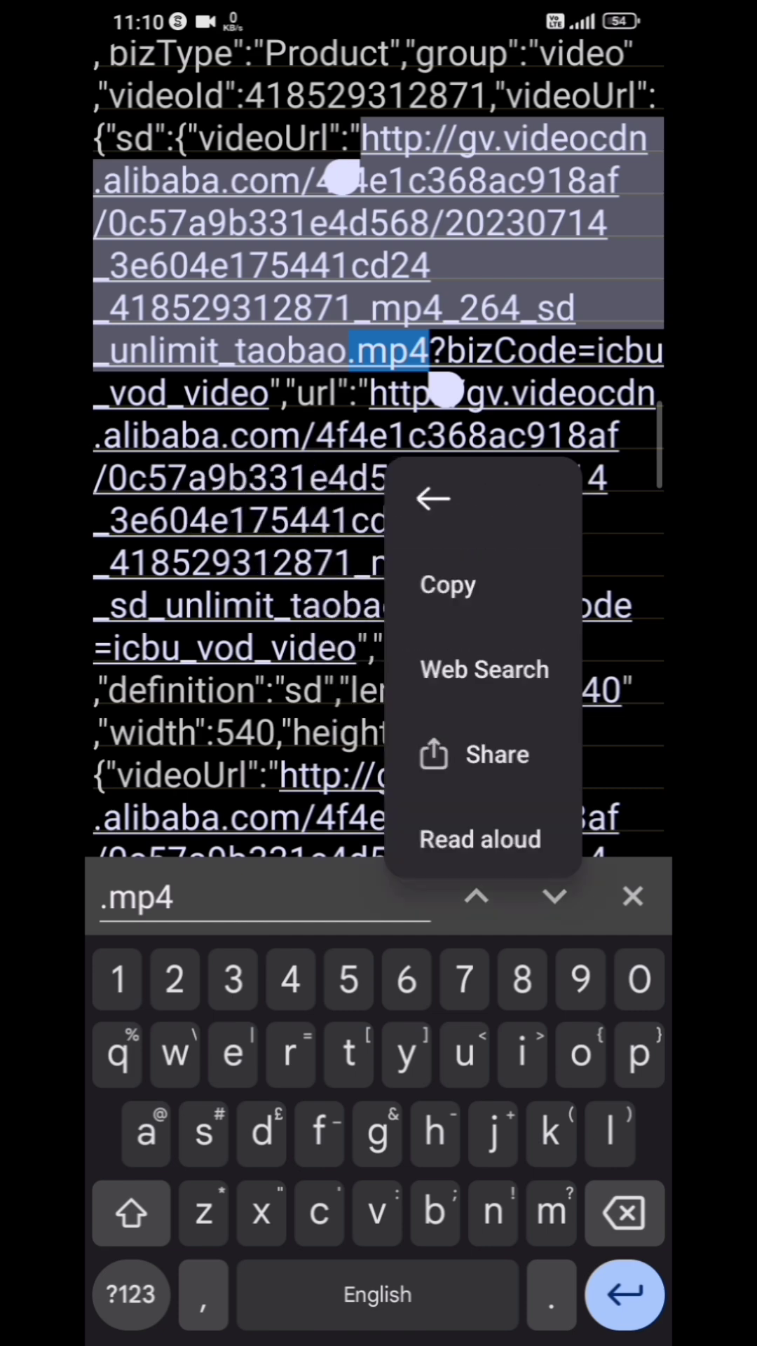
{"action": "left_click", "coordinate": [445, 583]}
{"action": "left_click_drag", "start_coordinate": [378, 1335], "coordinate": [378, 736]}
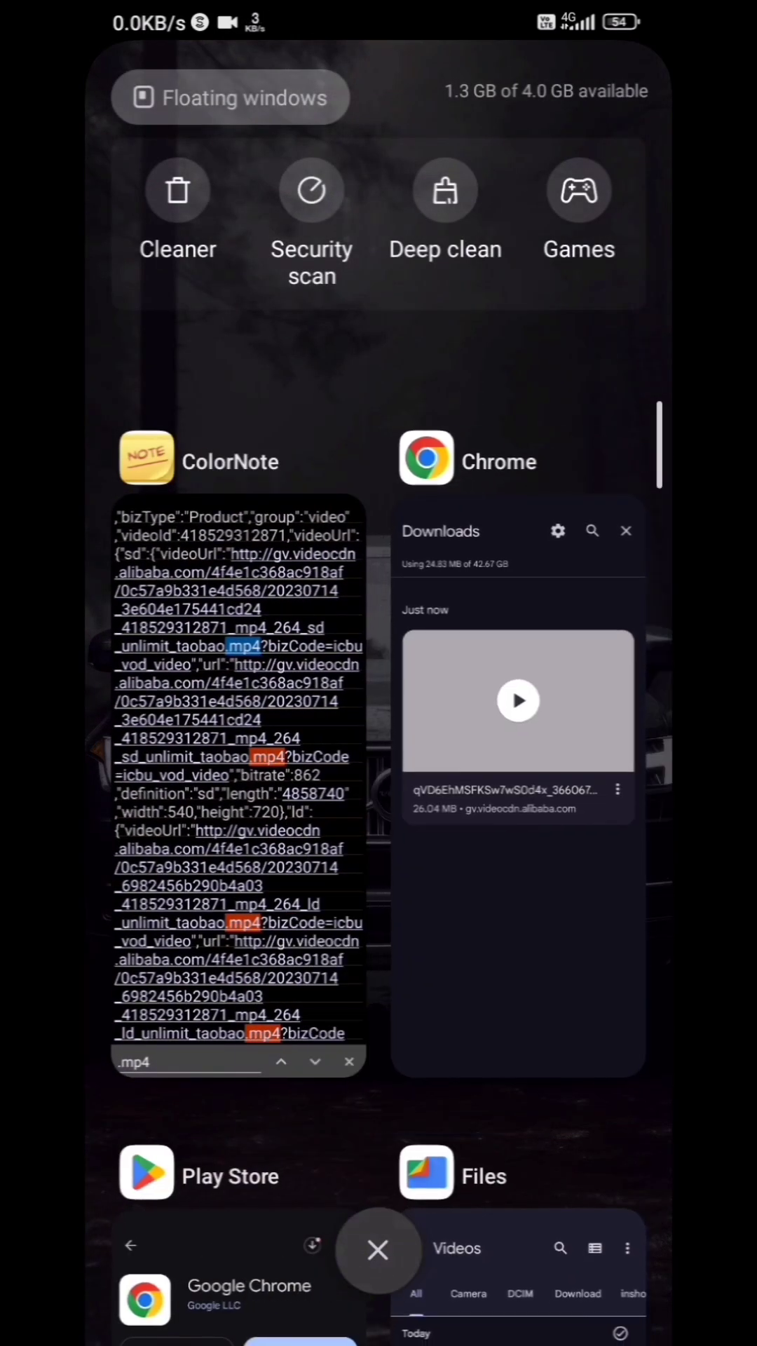
- Load the pasted gv.videocdn.alibaba.com massage-chair video link in Chrome and download the 0:45 video
{"action": "left_click", "coordinate": [526, 736]}
{"action": "left_click", "coordinate": [195, 241]}
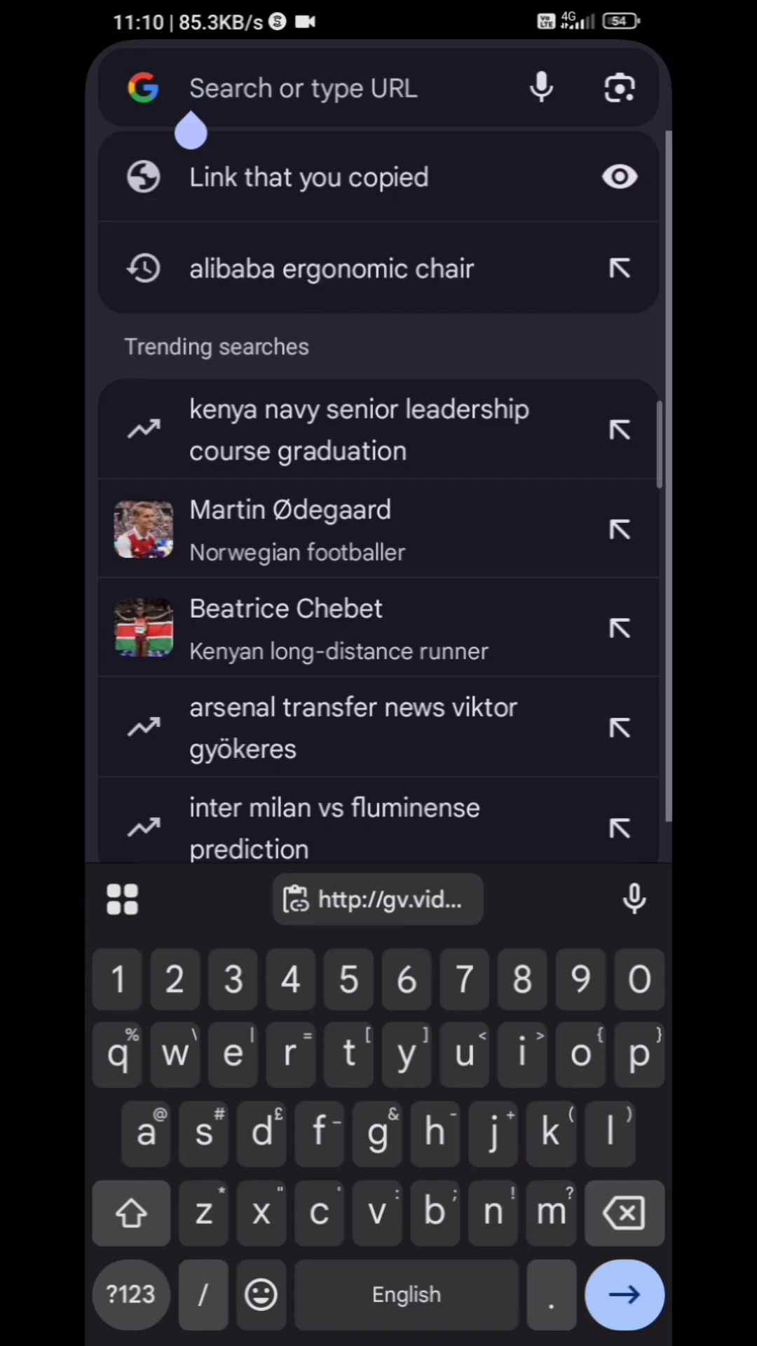
{"action": "key", "text": "Return"}
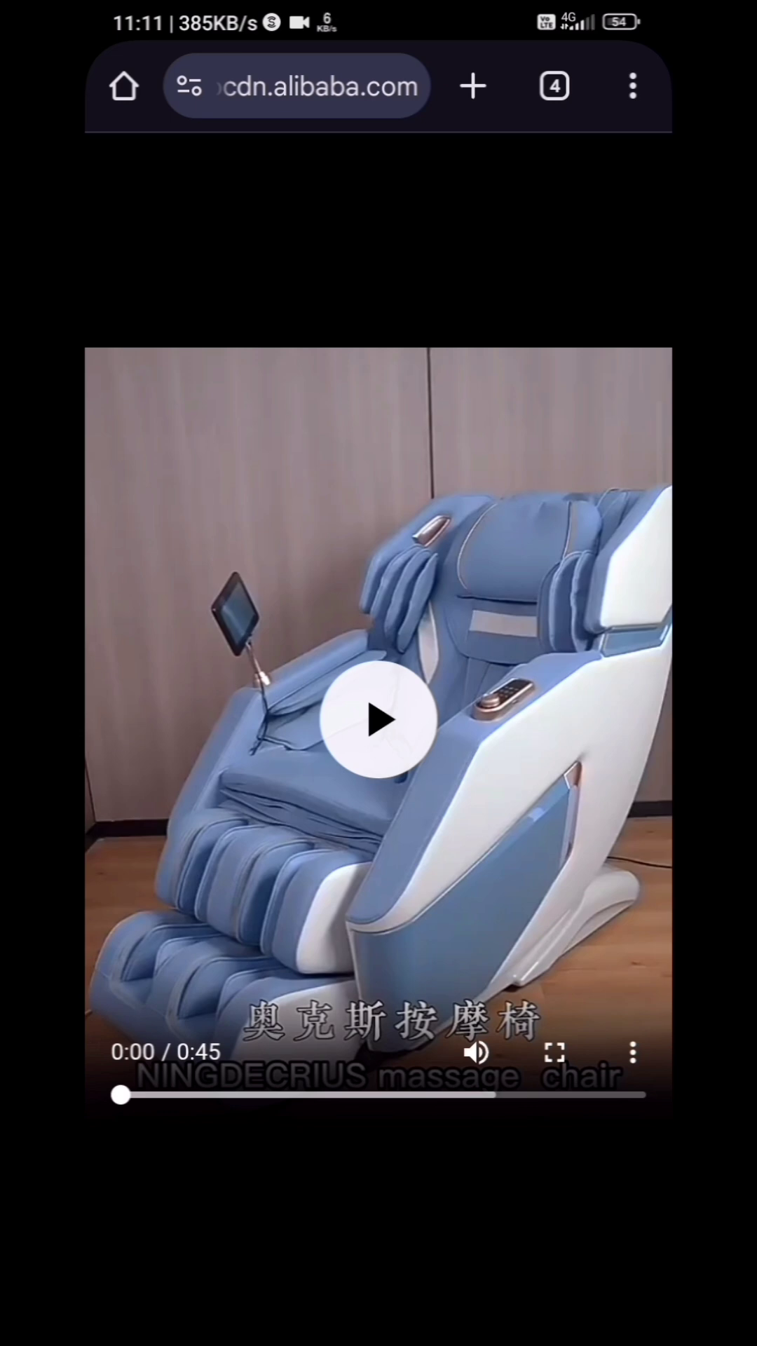
{"action": "left_click", "coordinate": [632, 1052]}
{"action": "left_click", "coordinate": [476, 896]}
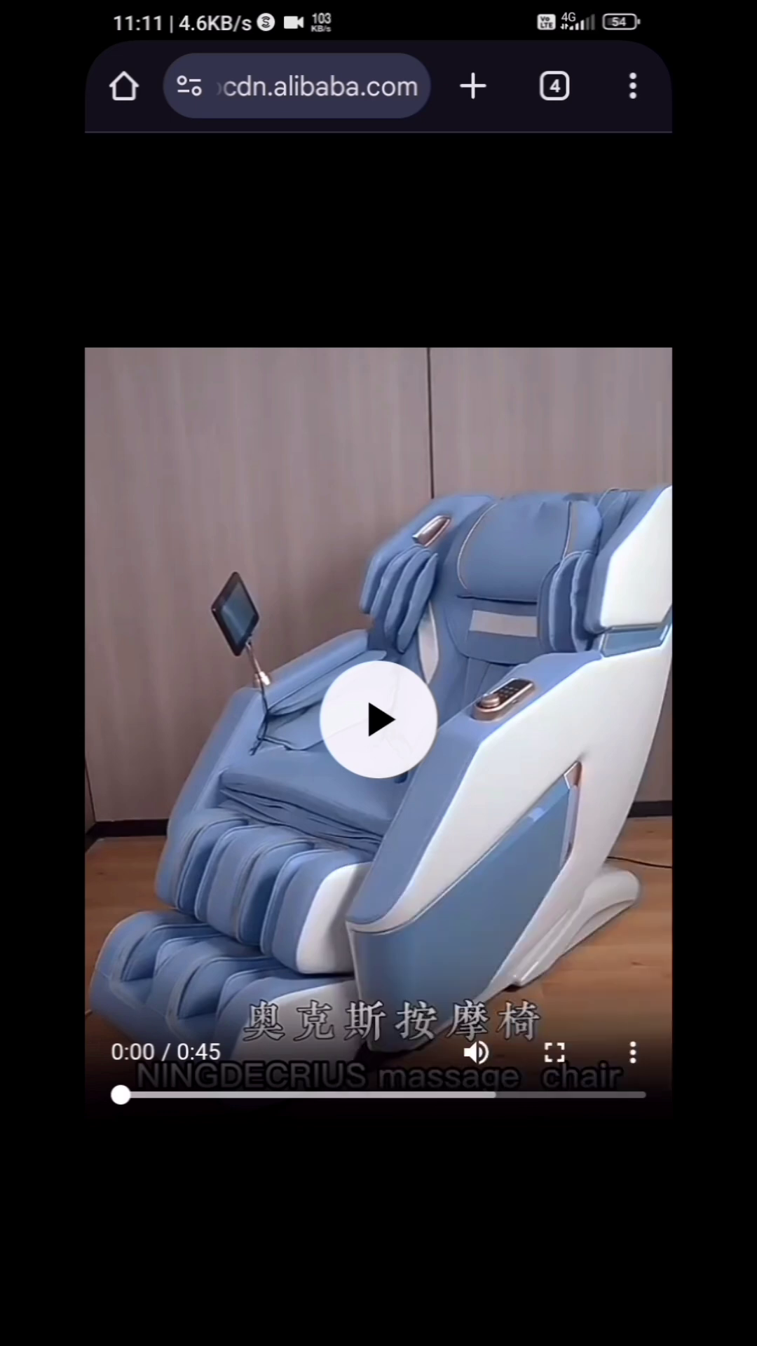